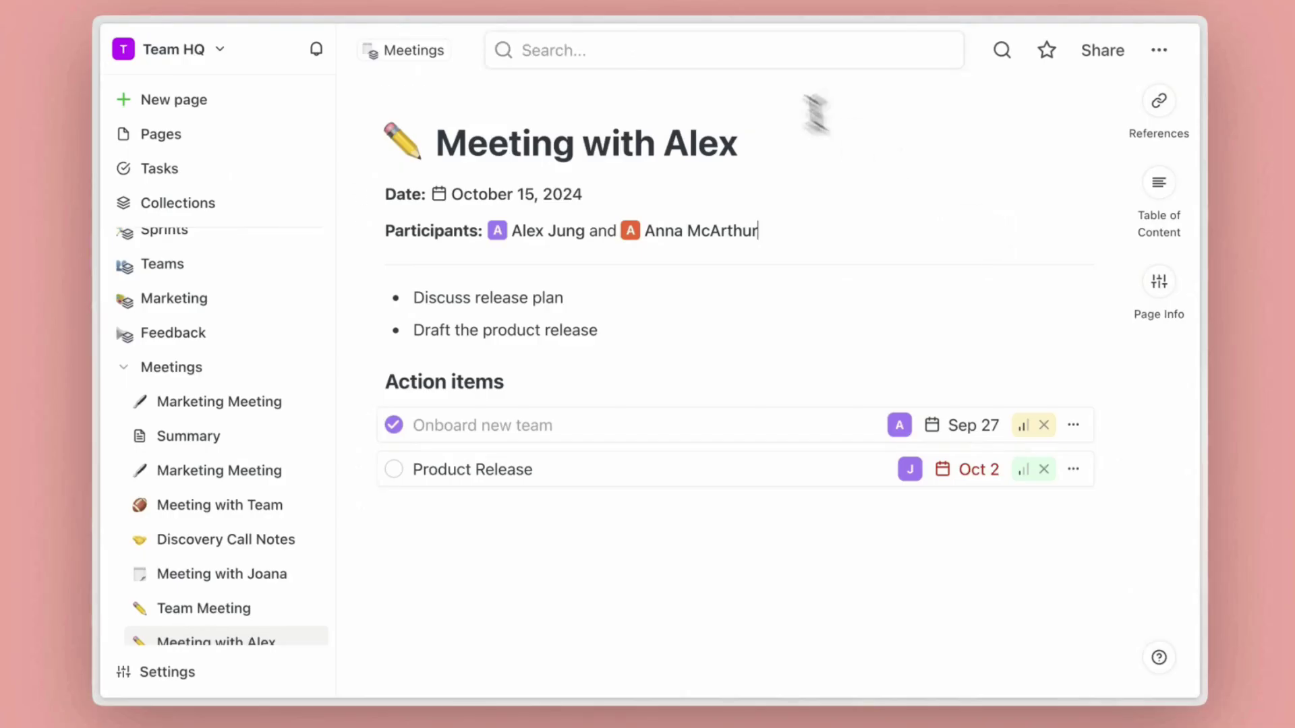
key(ctrl+k)
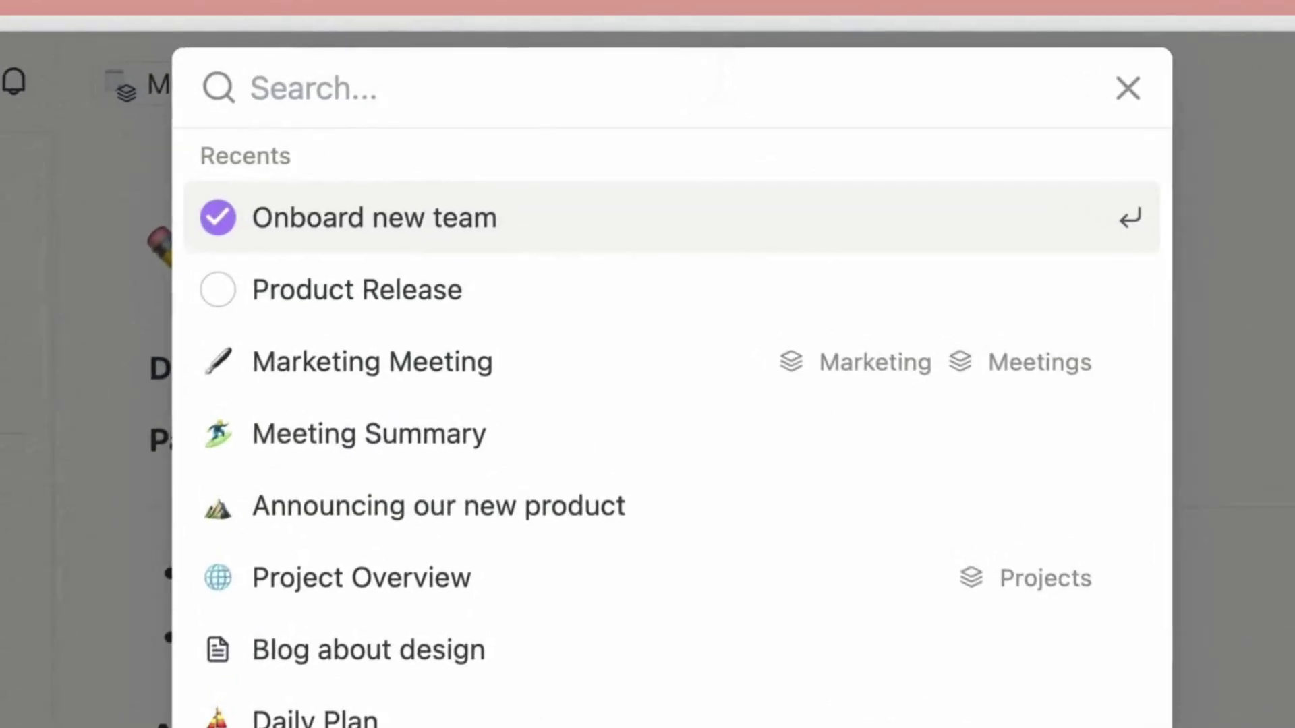
text(marketing plan)
key(Down)
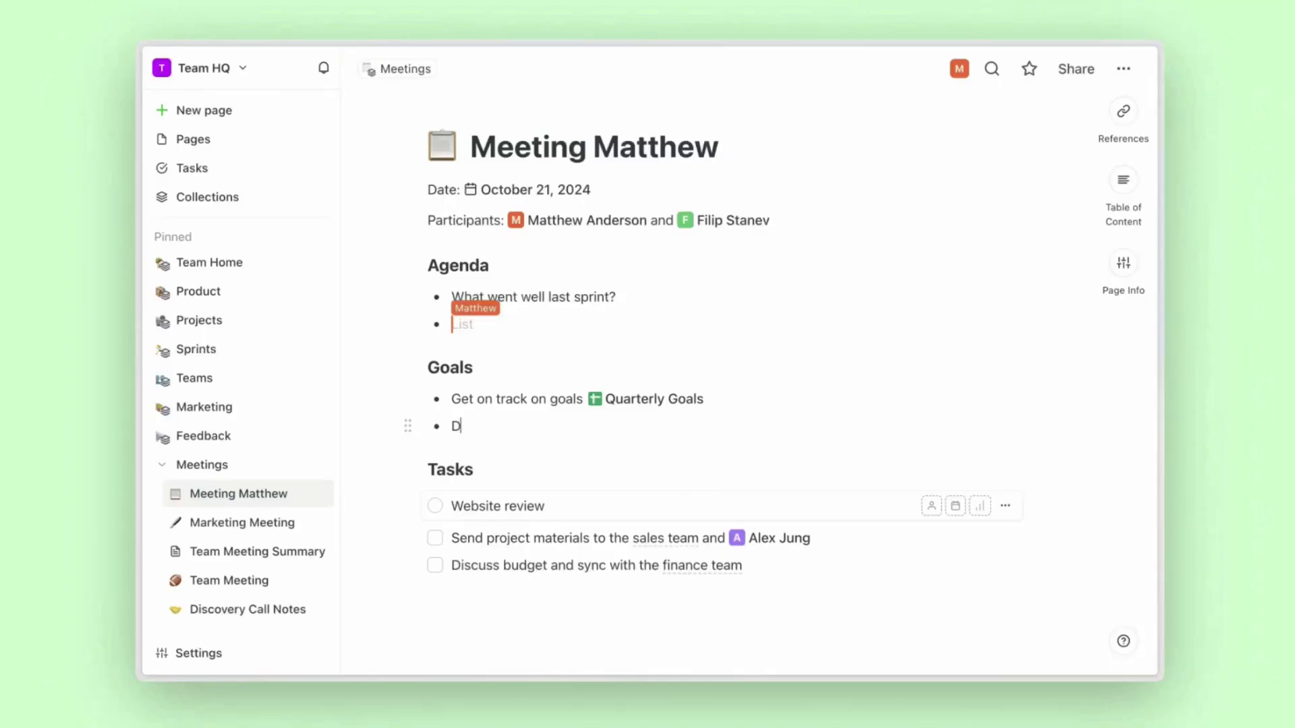
text(Discuss @)
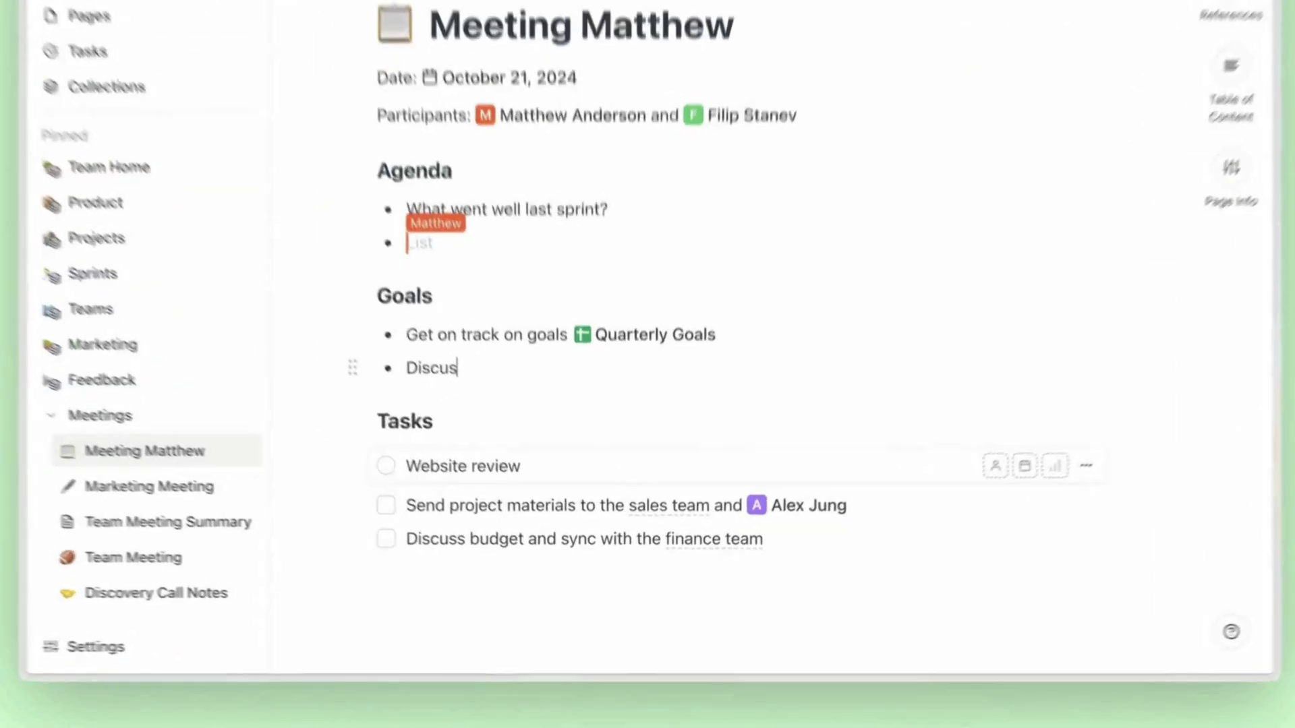
text(website)
key(Return)
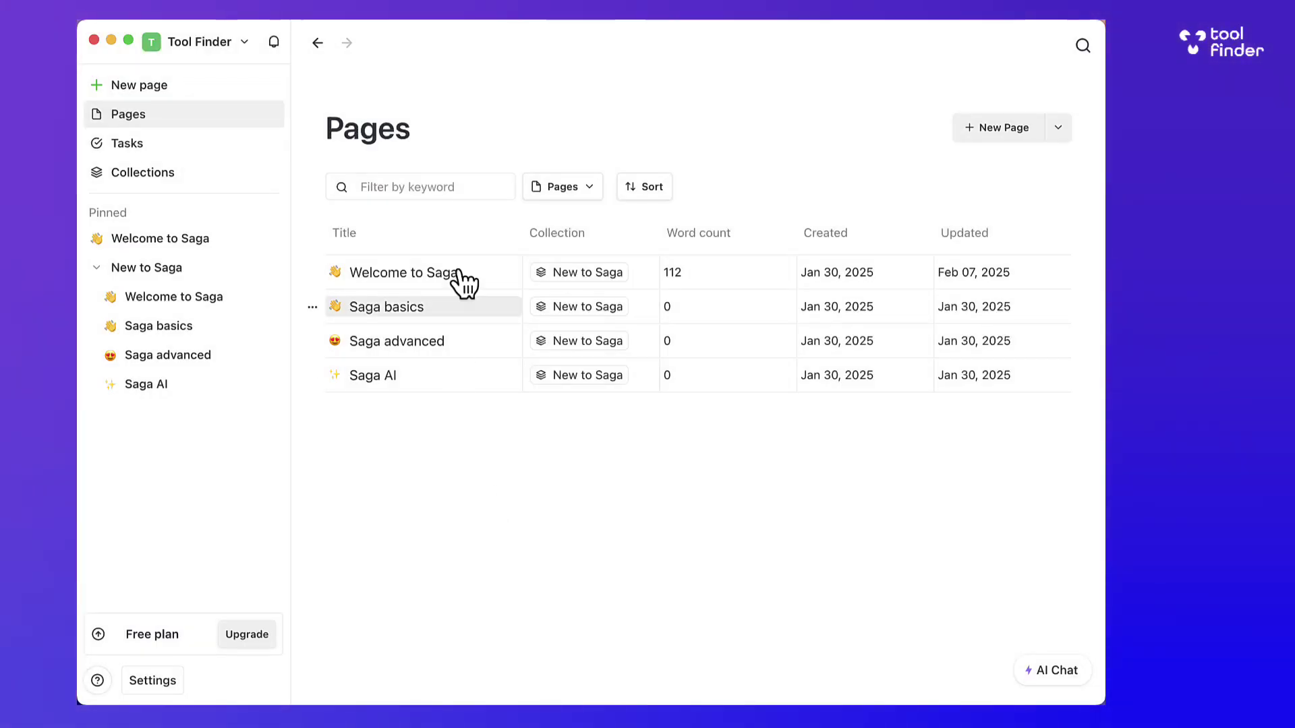
On Welcome to Saga, start a numbered list item 'Help Build Your Pages Out' at the end
click(458, 270)
text(/)
scroll(549, 397, down, 3)
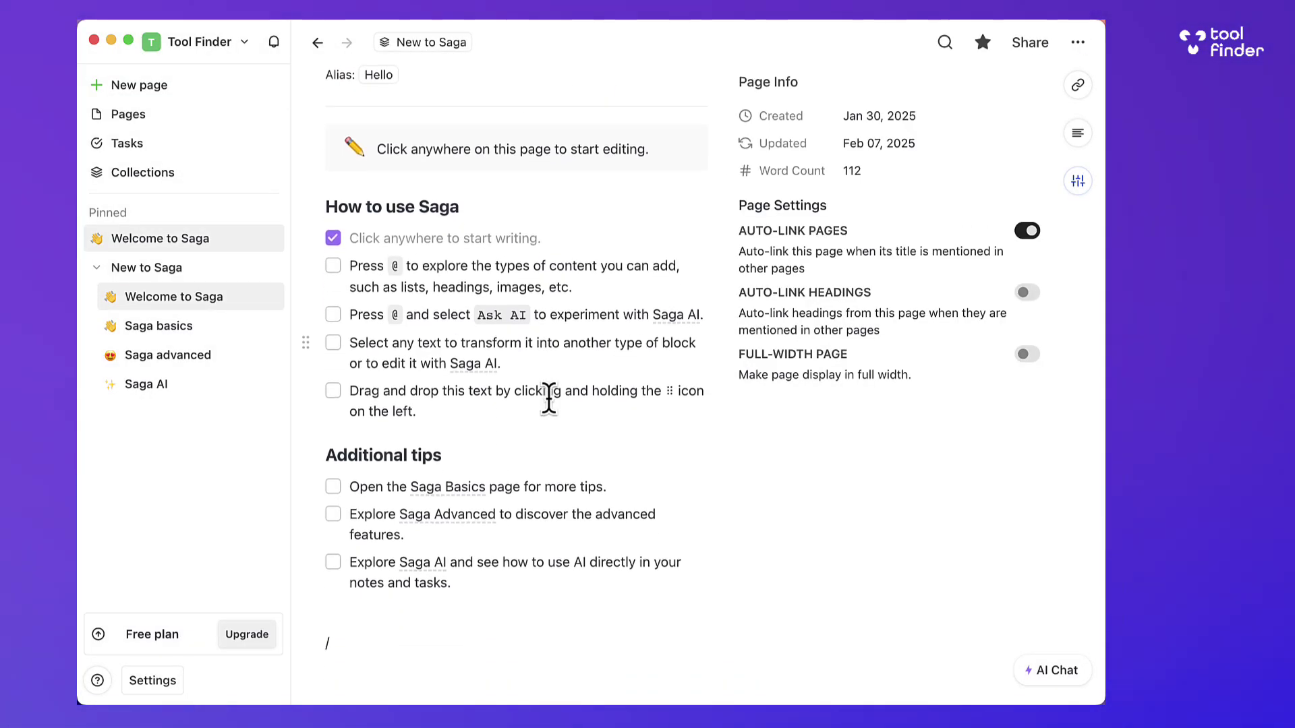
scroll(526, 431, up, 2)
scroll(489, 425, down, 3)
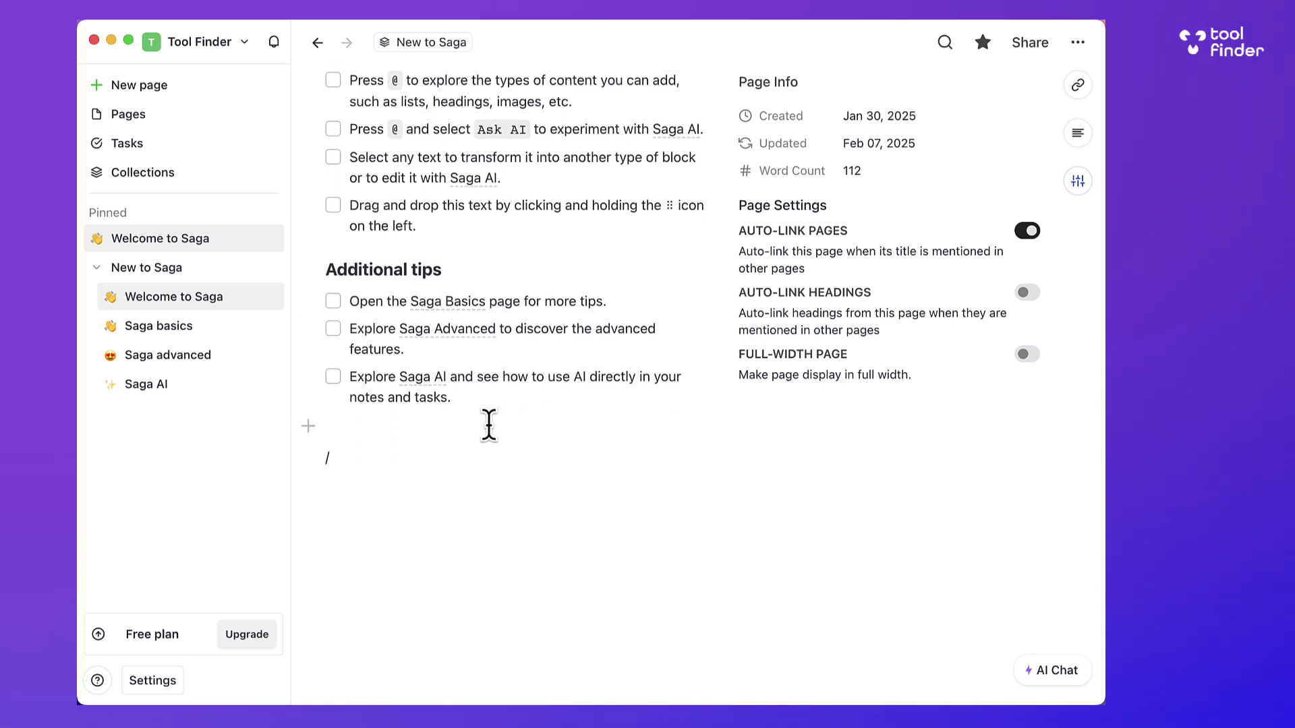
text(/)
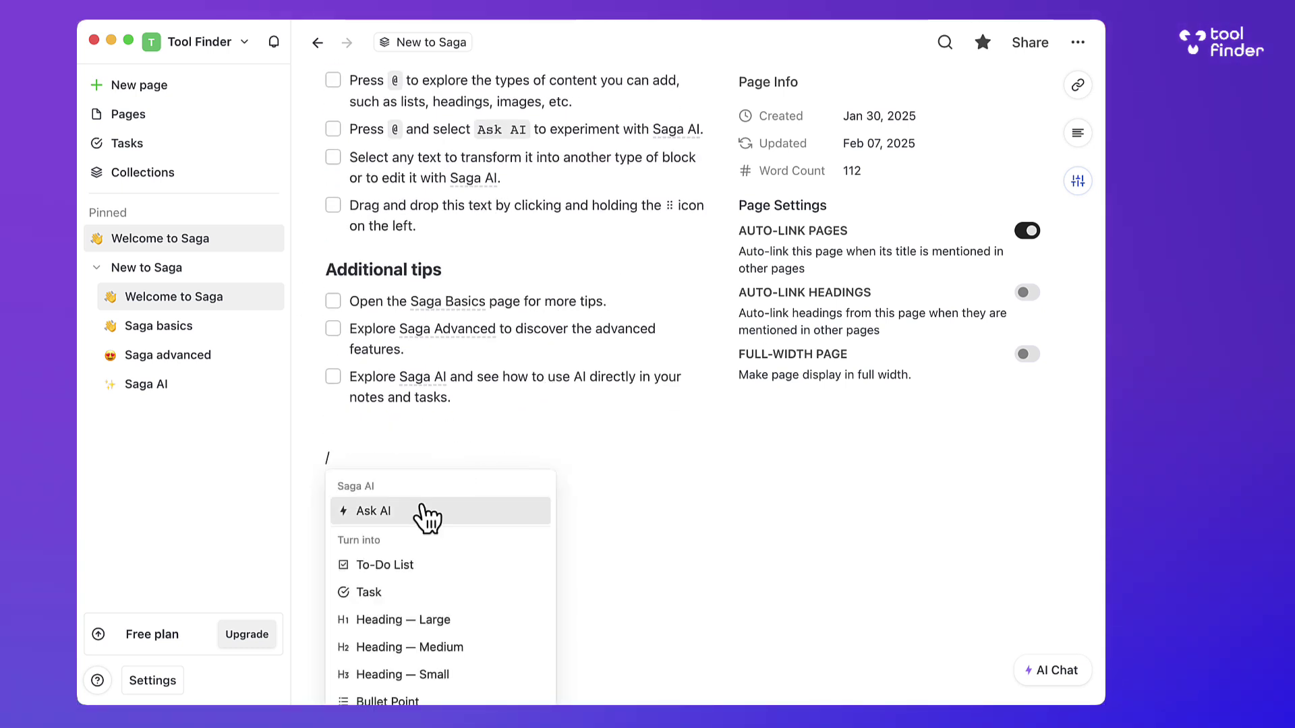
scroll(428, 519, down, 5)
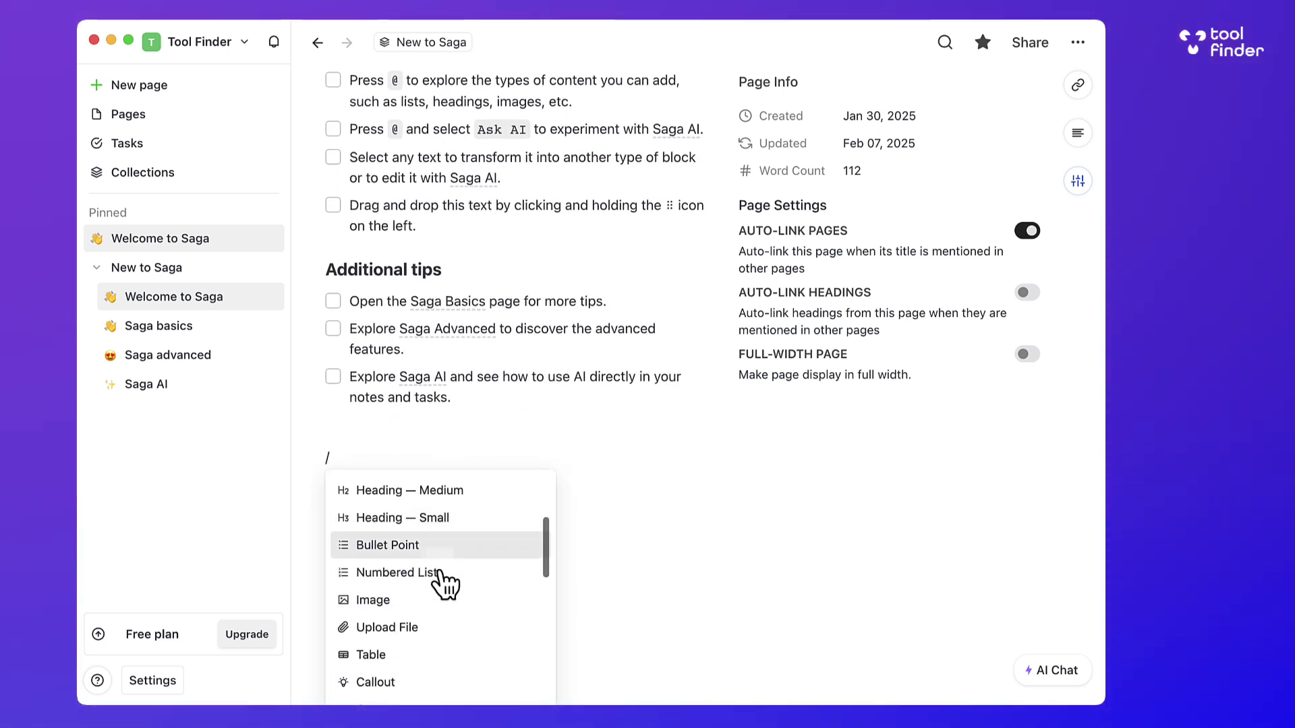
click(398, 573)
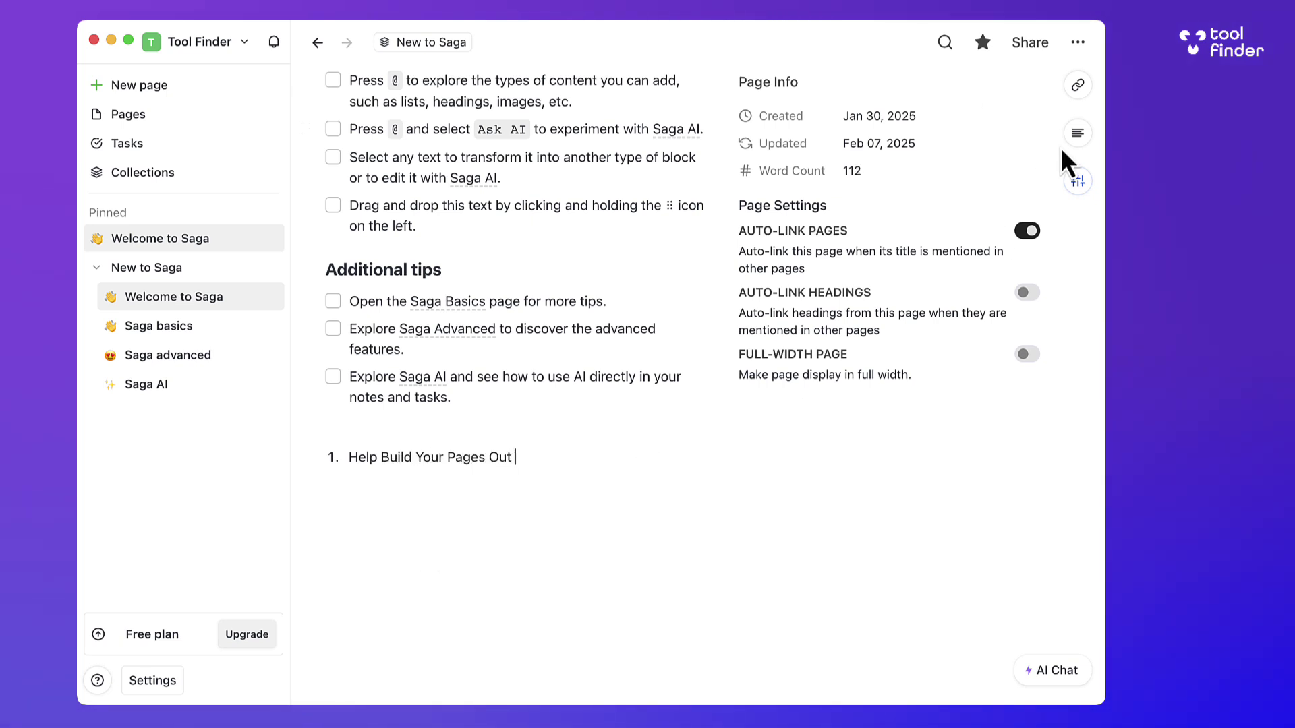
Show the page's Table of Content and References side panels
click(1078, 132)
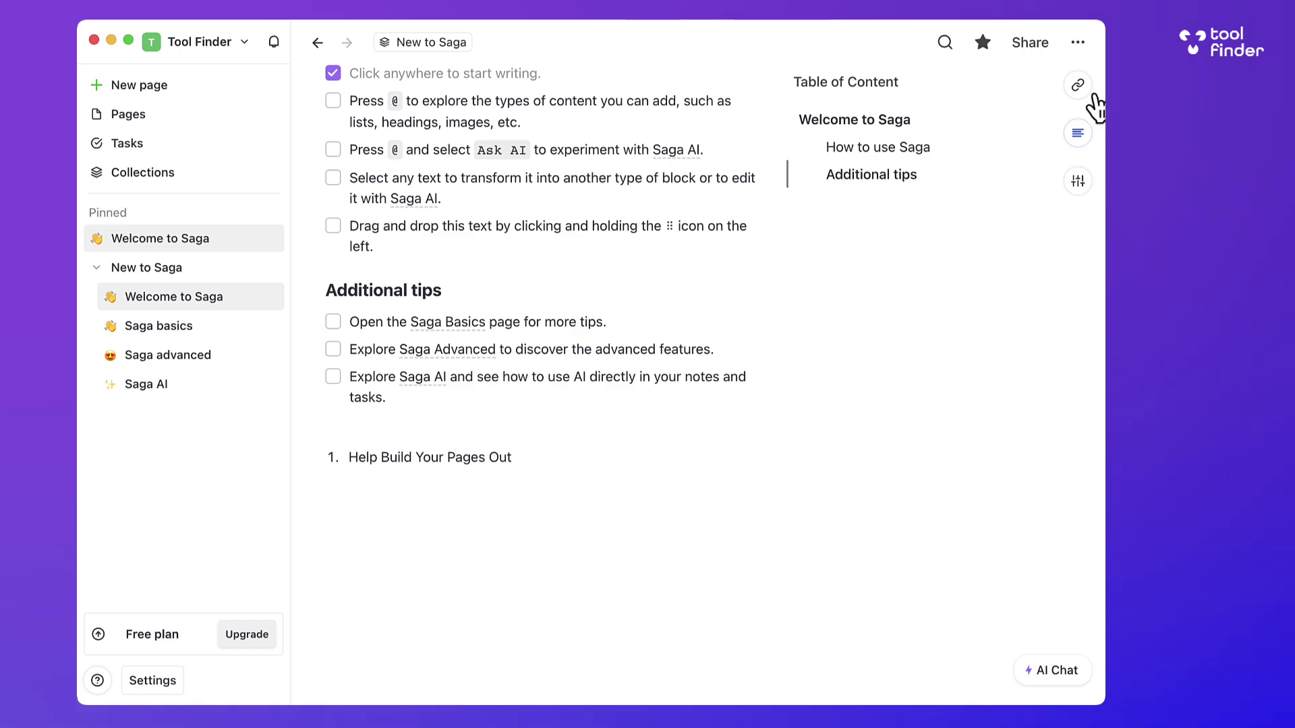
click(1090, 93)
scroll(666, 261, up, 5)
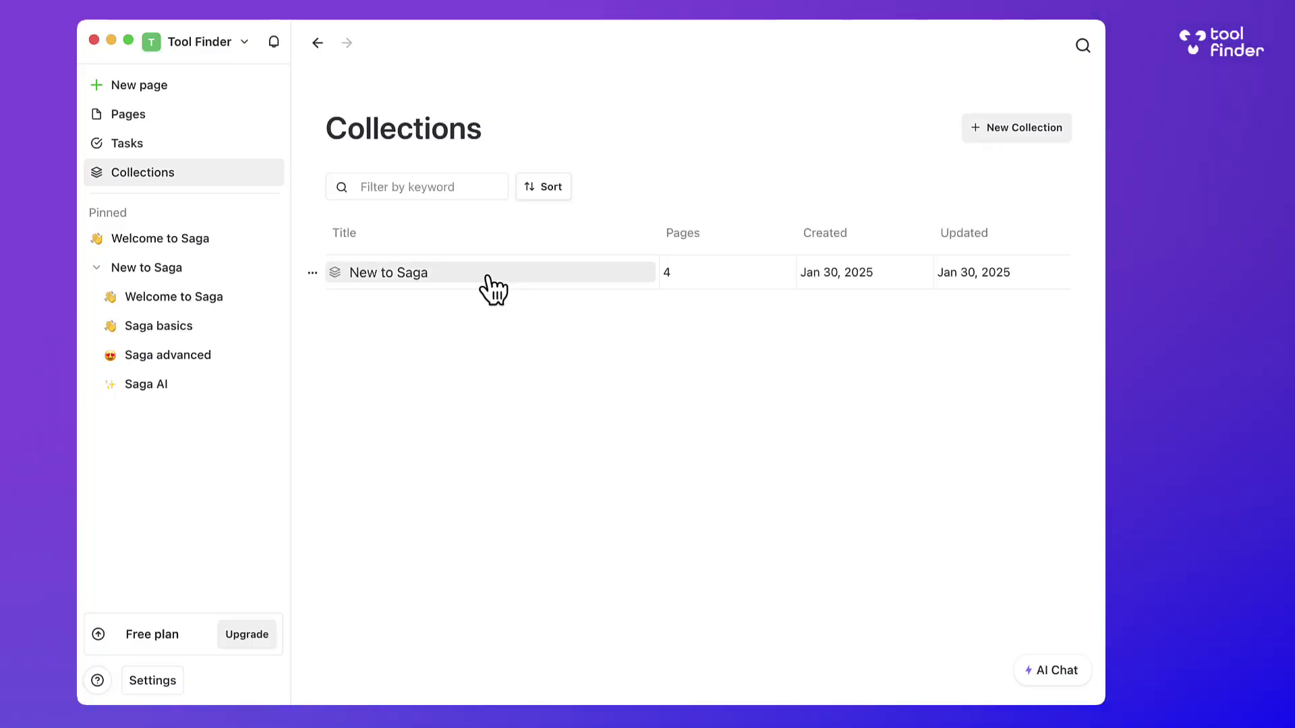
Open the New to Saga collection, try its Add to Collection and parent collection popups, then return to Pages
click(493, 287)
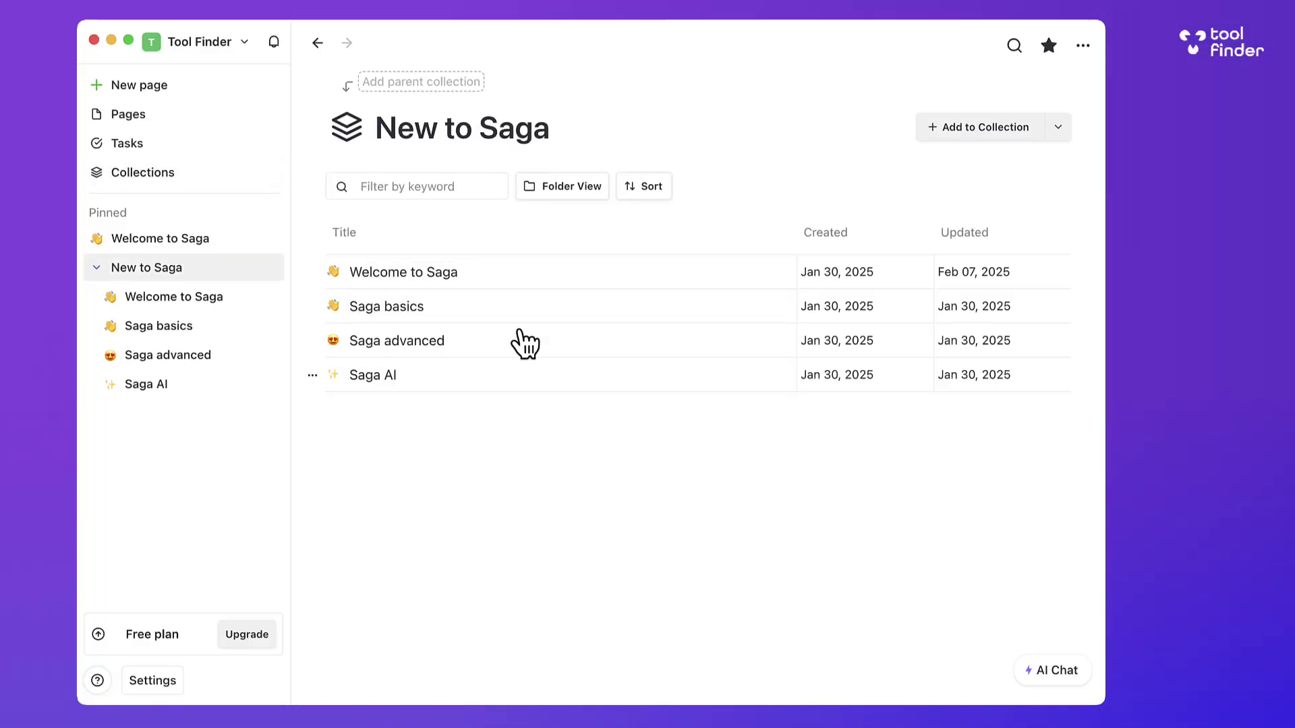
click(1058, 128)
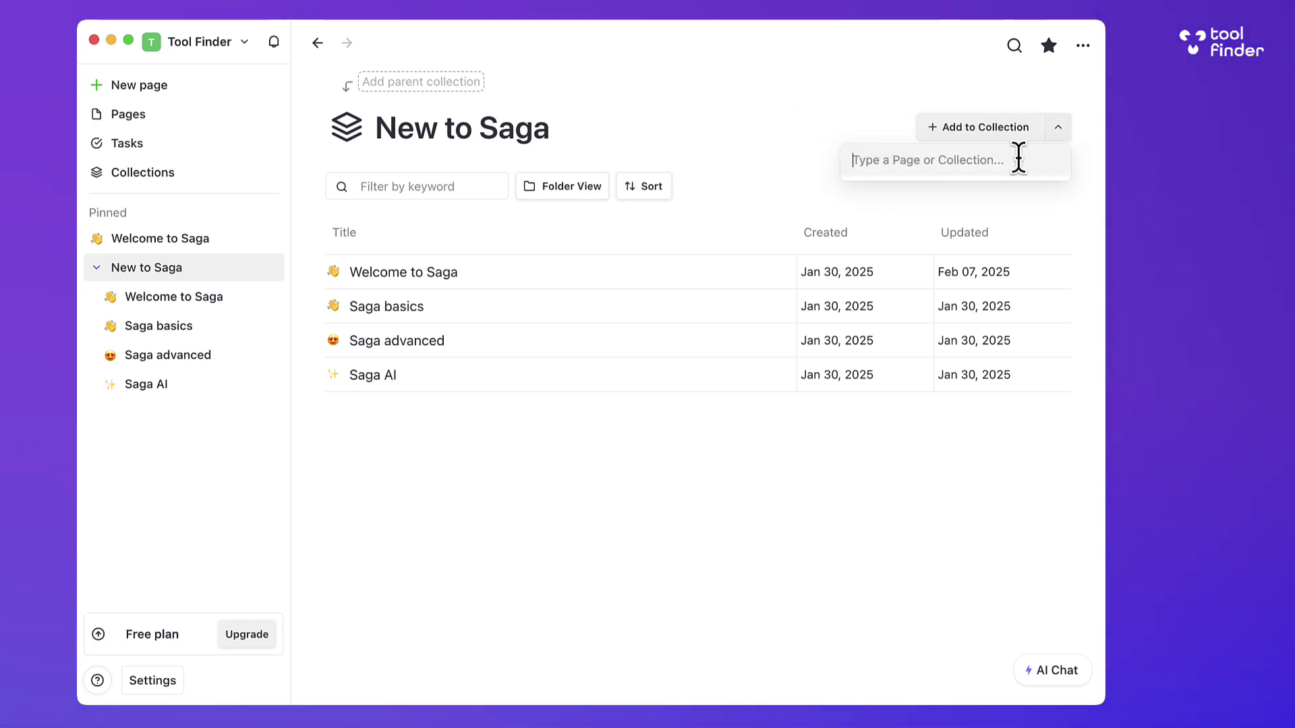
click(419, 83)
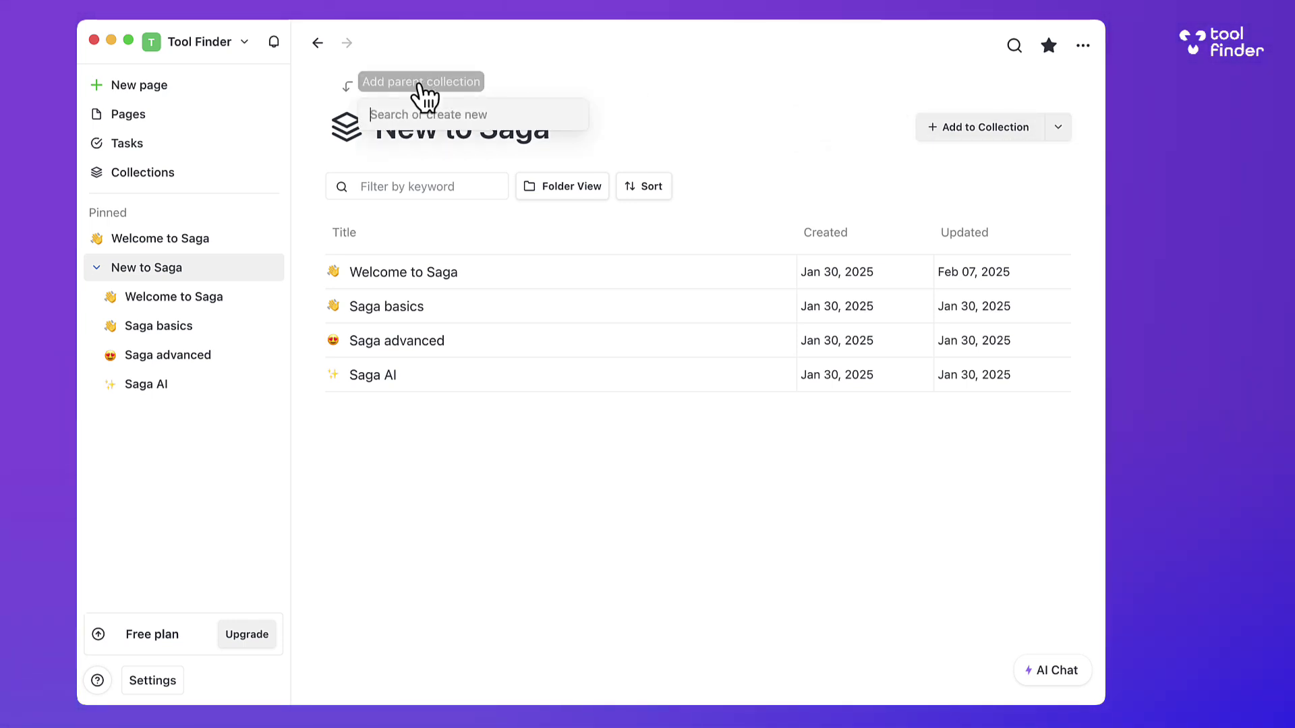
click(574, 82)
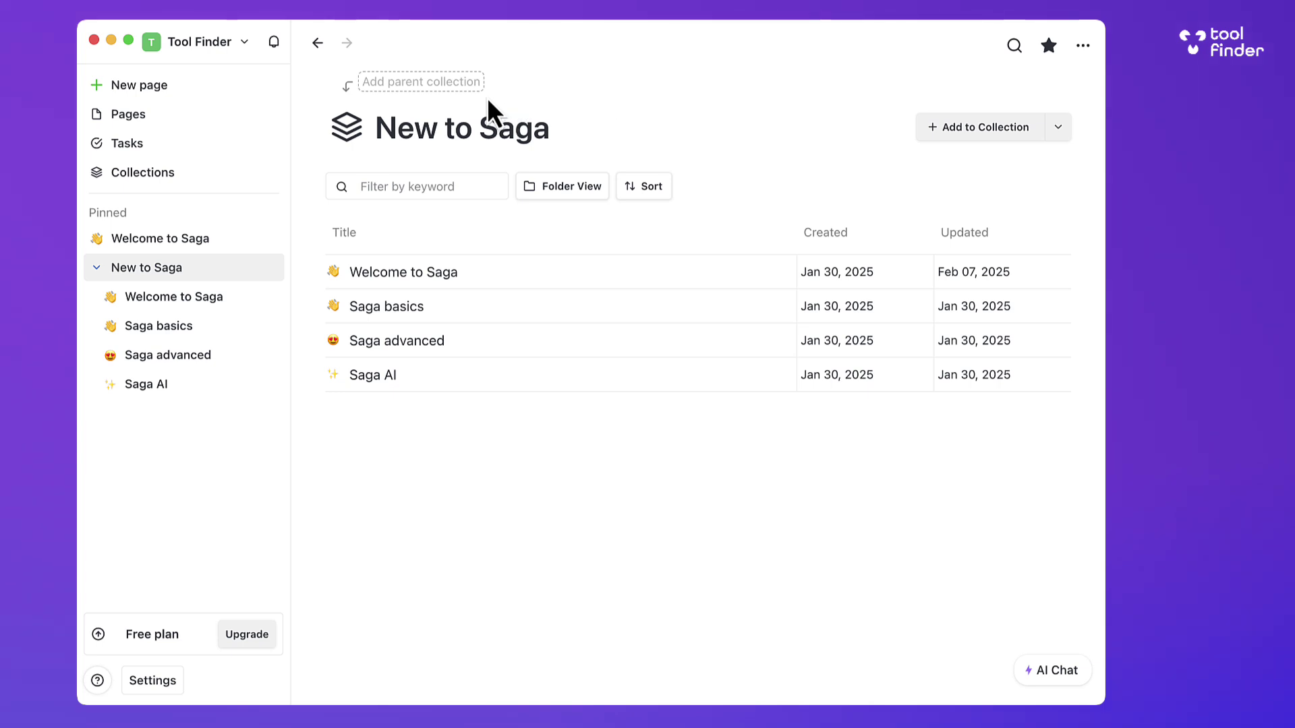
click(189, 118)
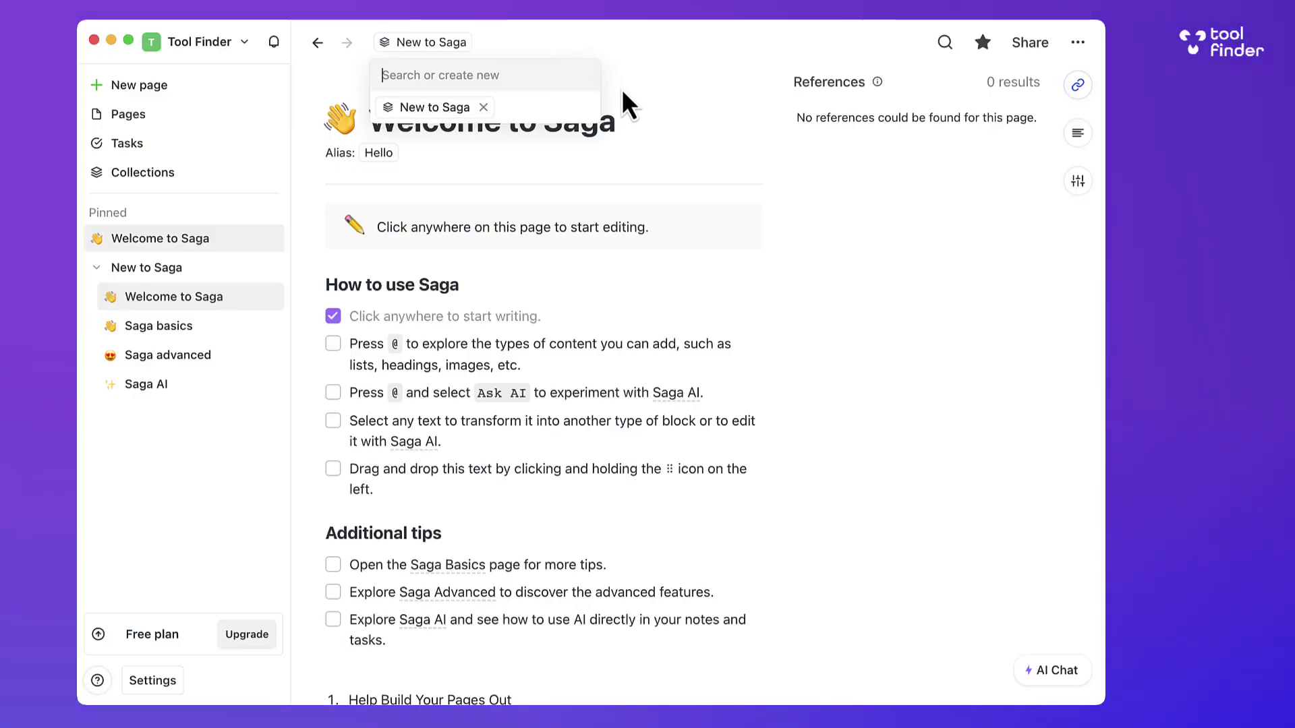
Open Welcome to Saga, peek at the Launch on Product Hunt task via search, and go back
click(621, 108)
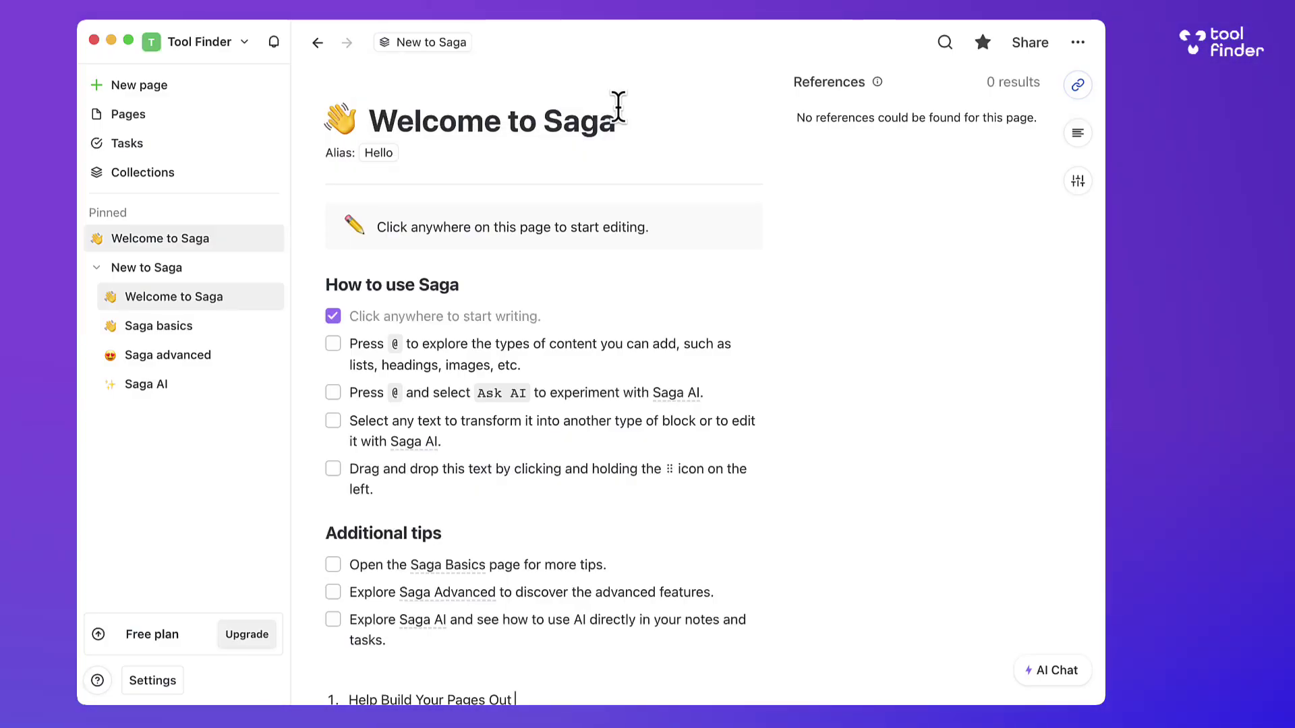
scroll(529, 320, down, 3)
click(598, 41)
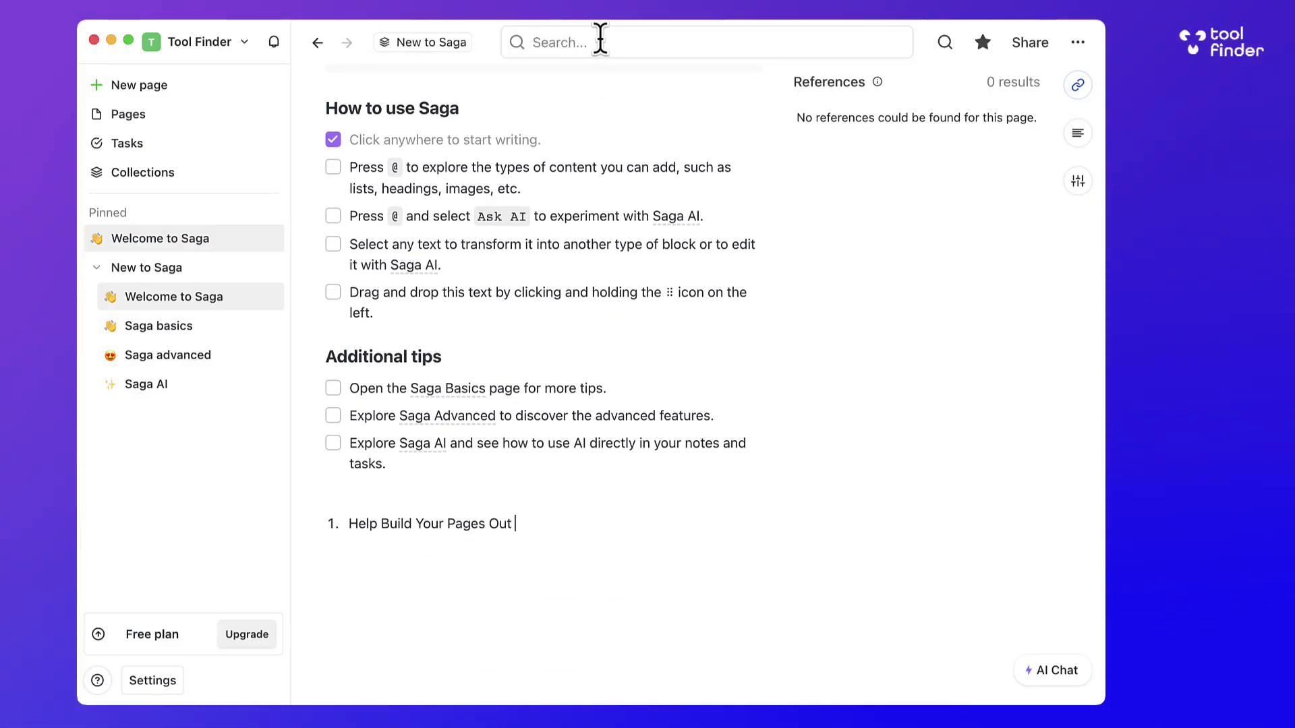
click(571, 134)
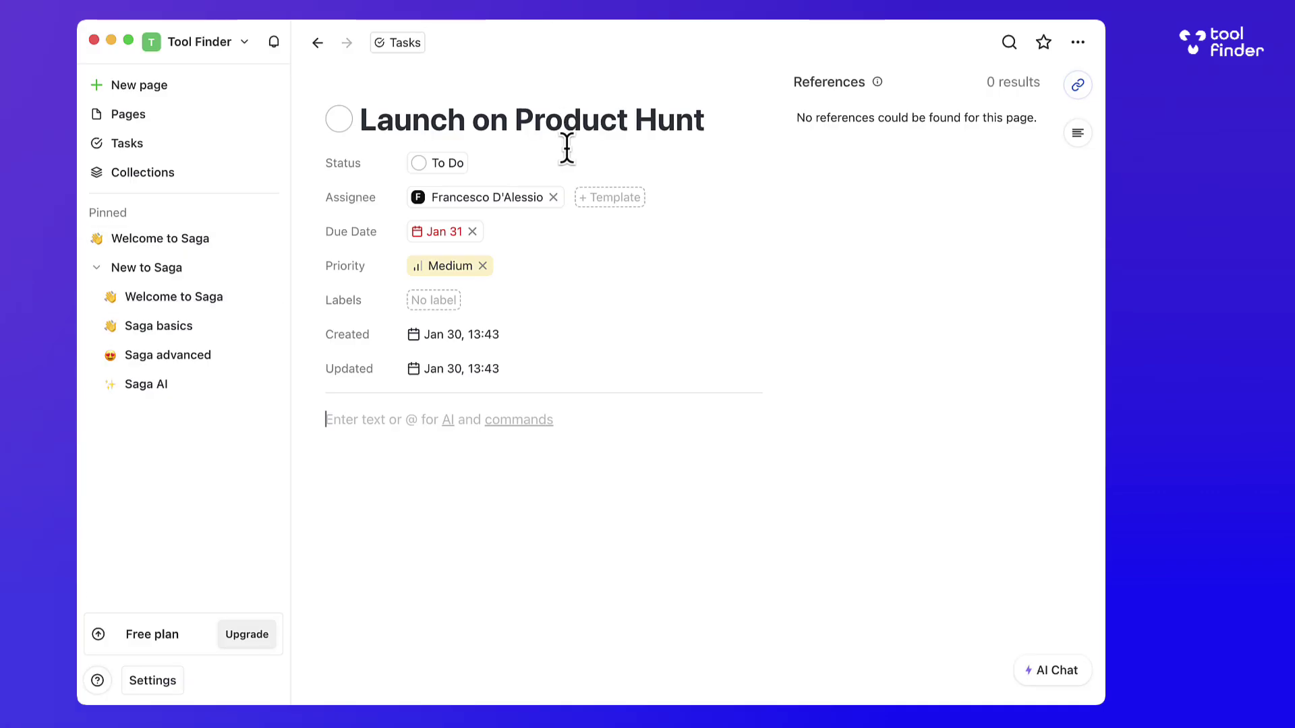
click(319, 43)
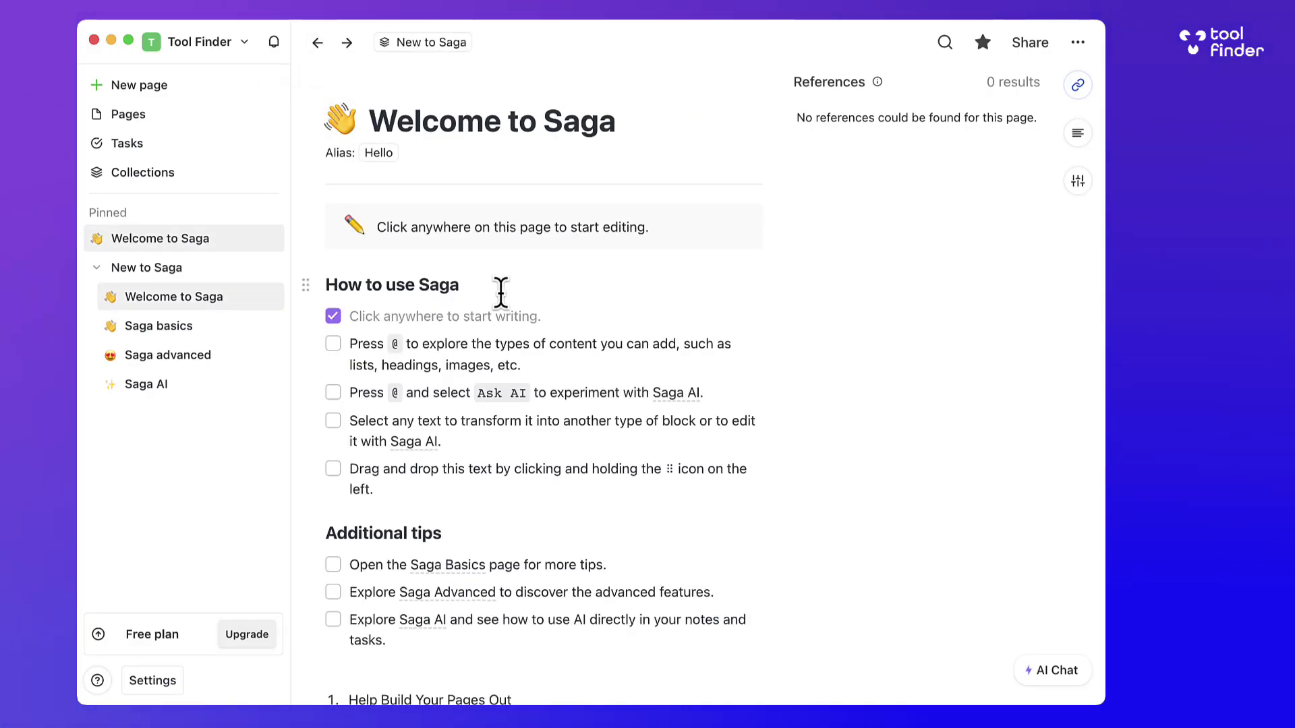
Add a new Task block below the numbered list item using the @ menu
scroll(492, 351, down, 4)
key(Return)
key(Return)
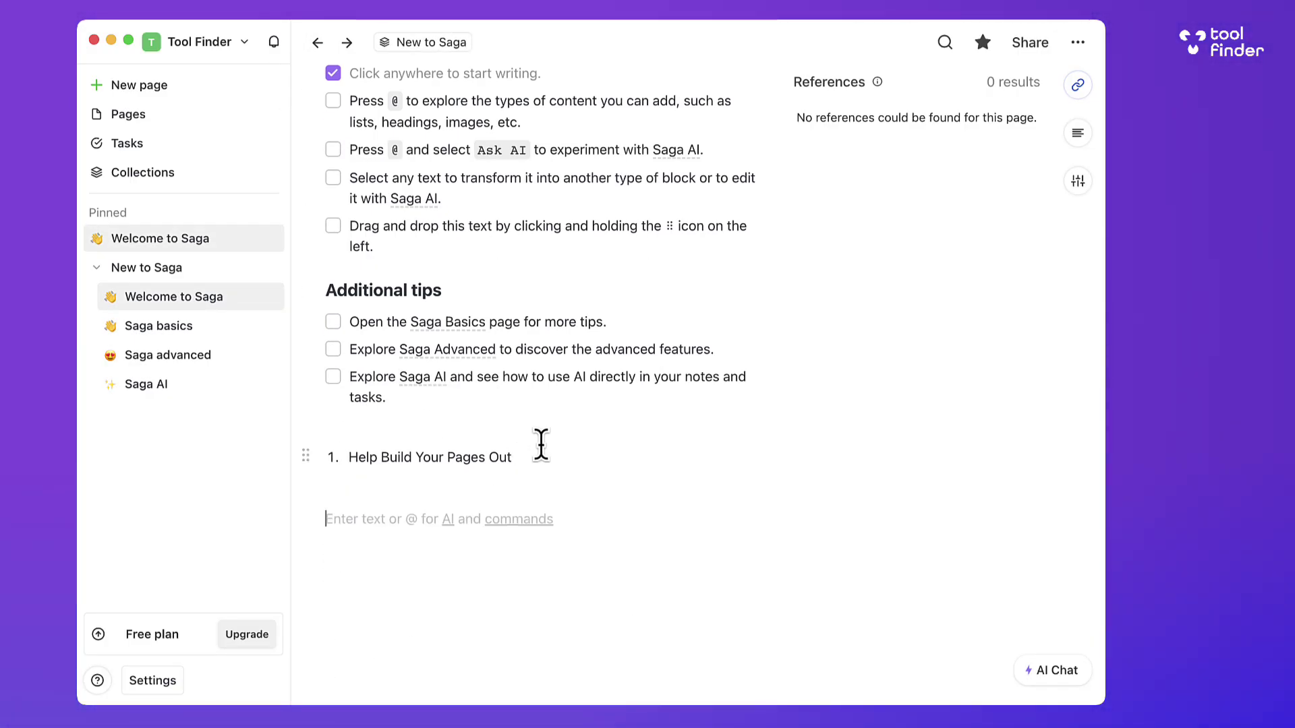
text(@)
key(Down)
key(Down)
key(Return)
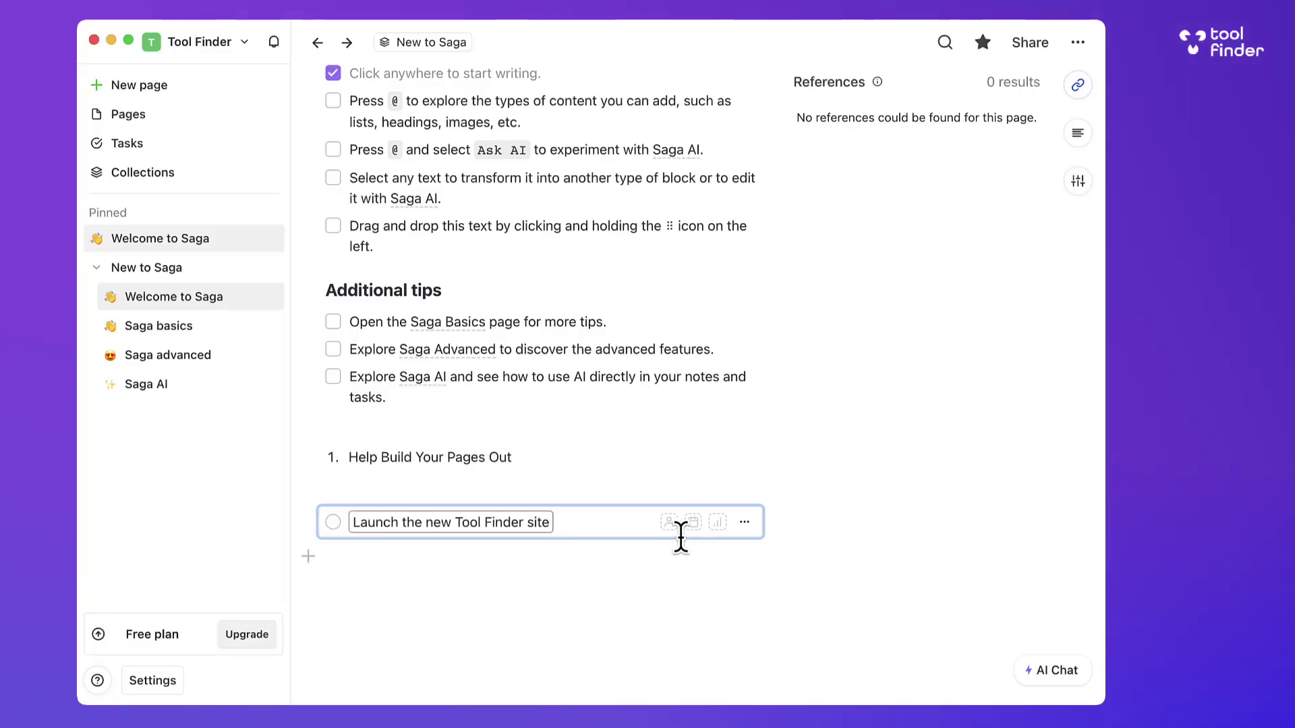
Assign the Tool Finder launch task, set due Feb 8 and High priority, and open its task page
click(670, 522)
click(726, 709)
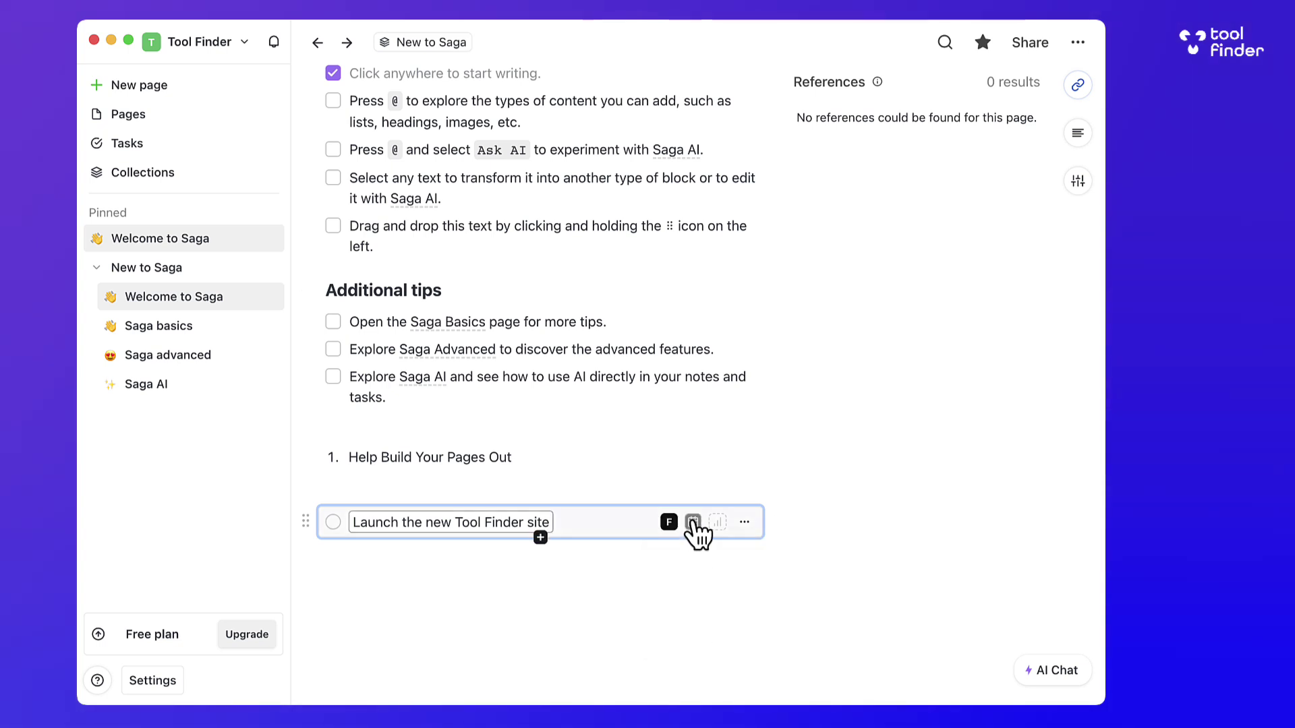
click(693, 524)
click(667, 668)
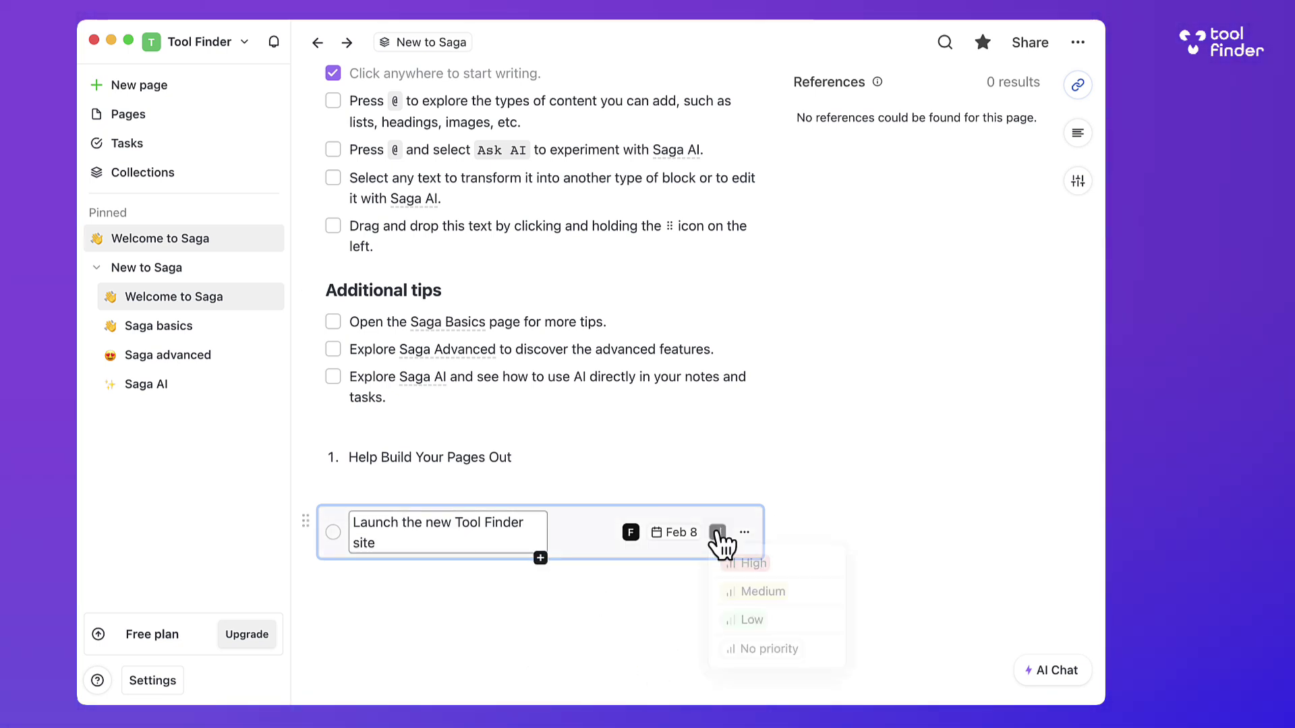
click(777, 563)
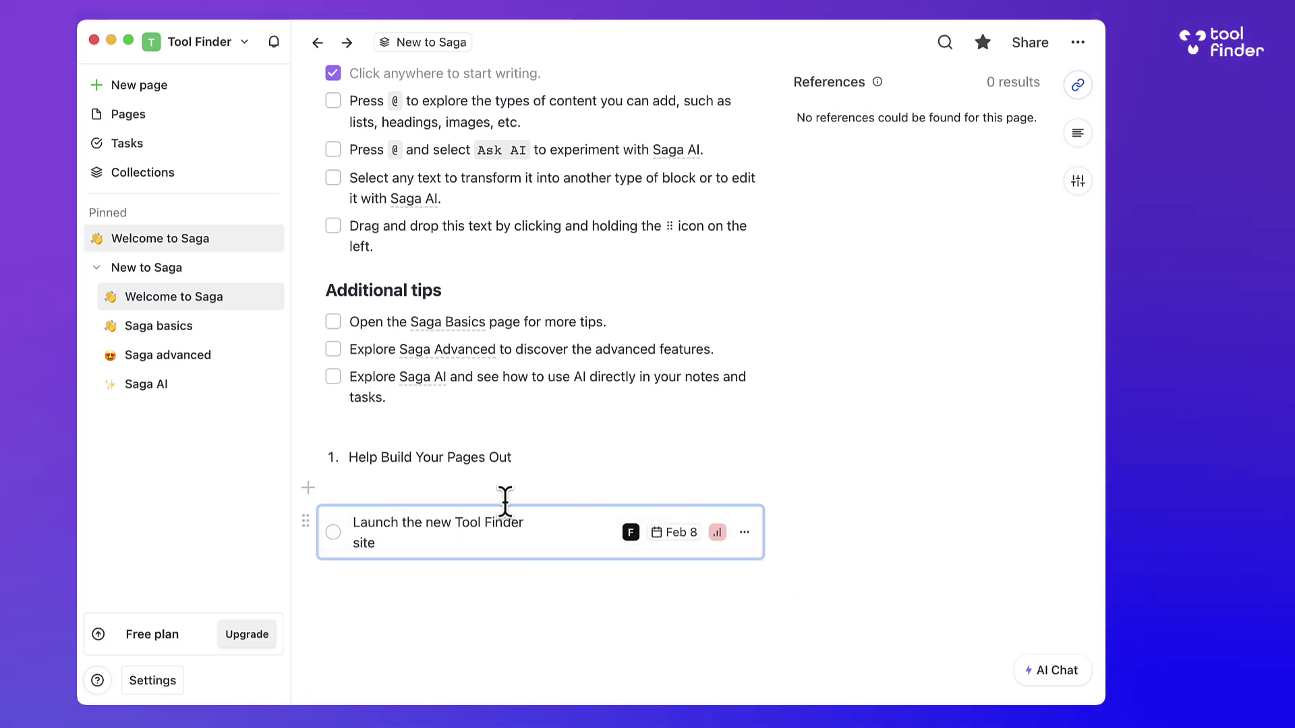
click(745, 535)
click(781, 565)
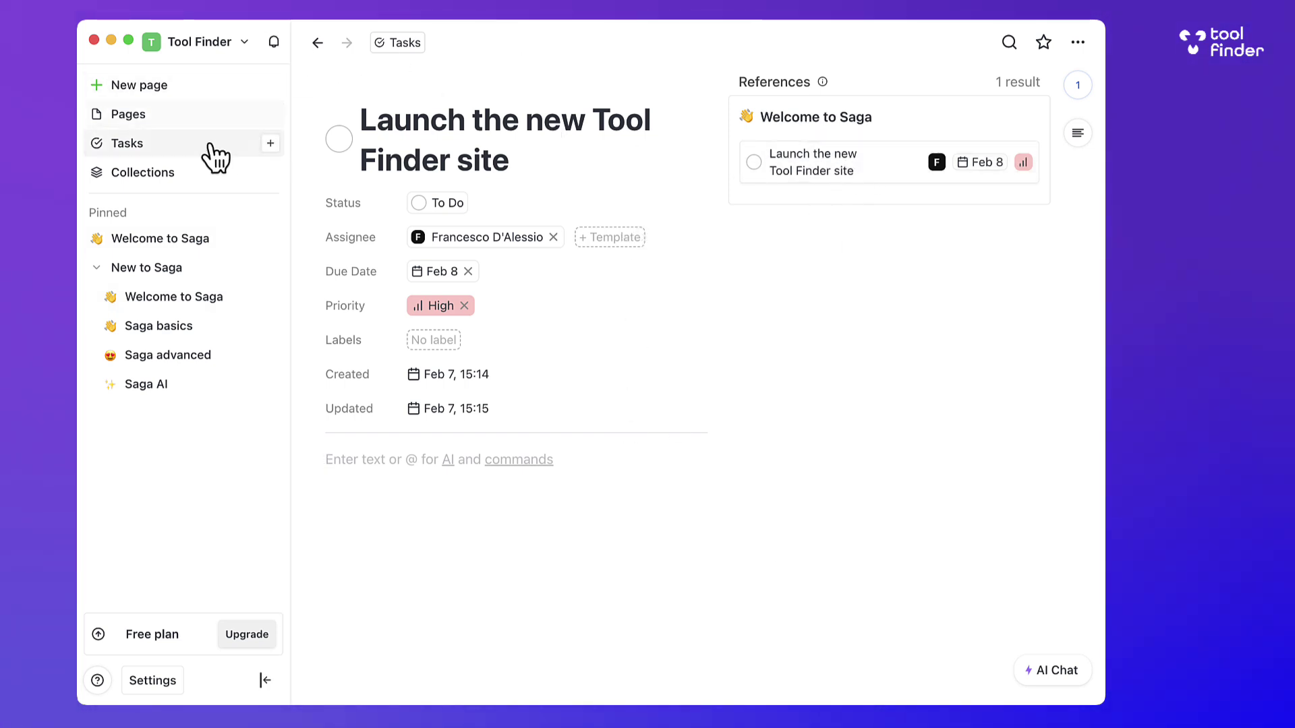
Filter the Tasks board to High priority, drag the Tool Finder card to In Progress, and switch to list view
click(132, 143)
scroll(768, 332, right, 5)
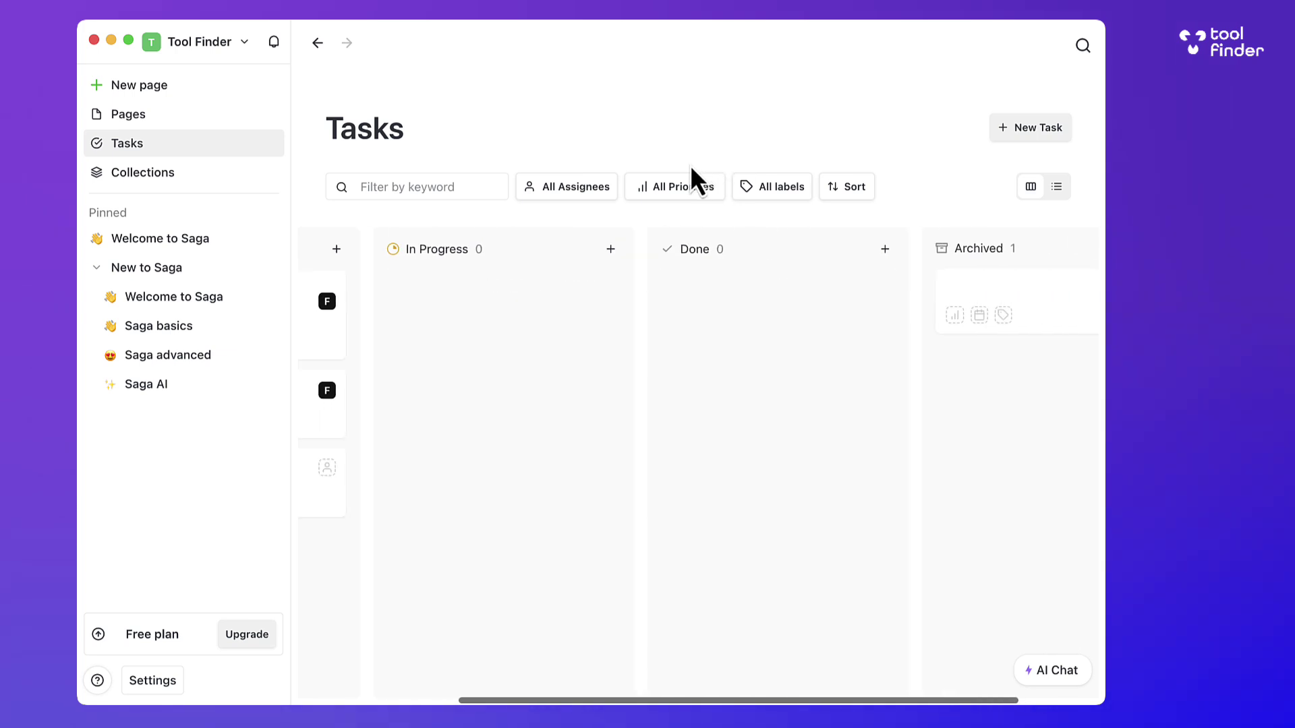
click(688, 186)
click(690, 216)
scroll(674, 338, left, 4)
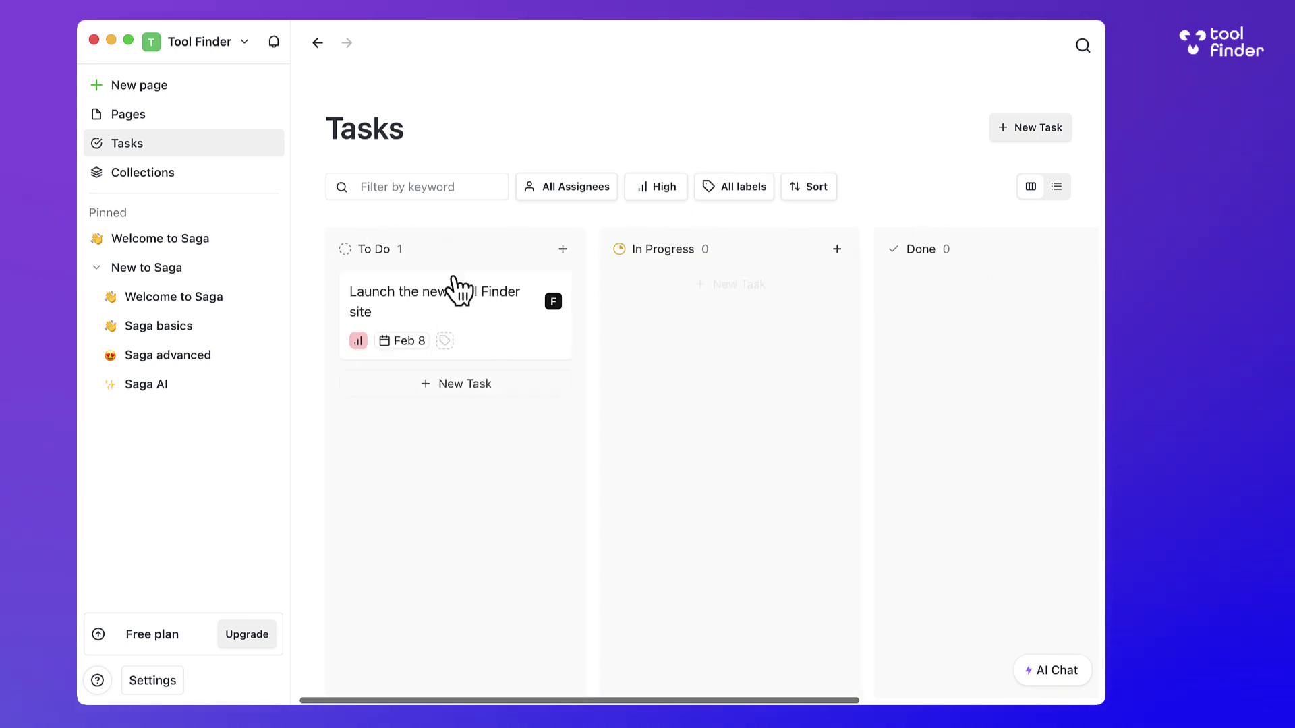
drag(491, 313, 716, 304)
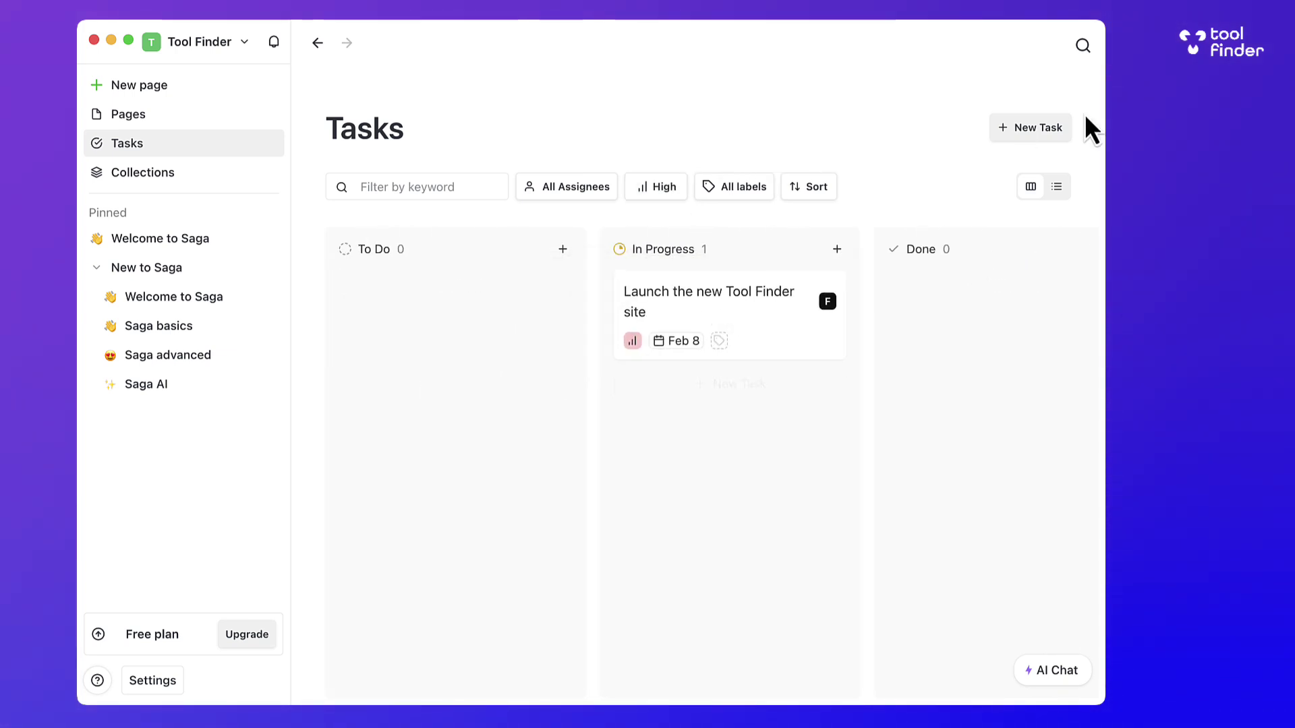
click(1056, 186)
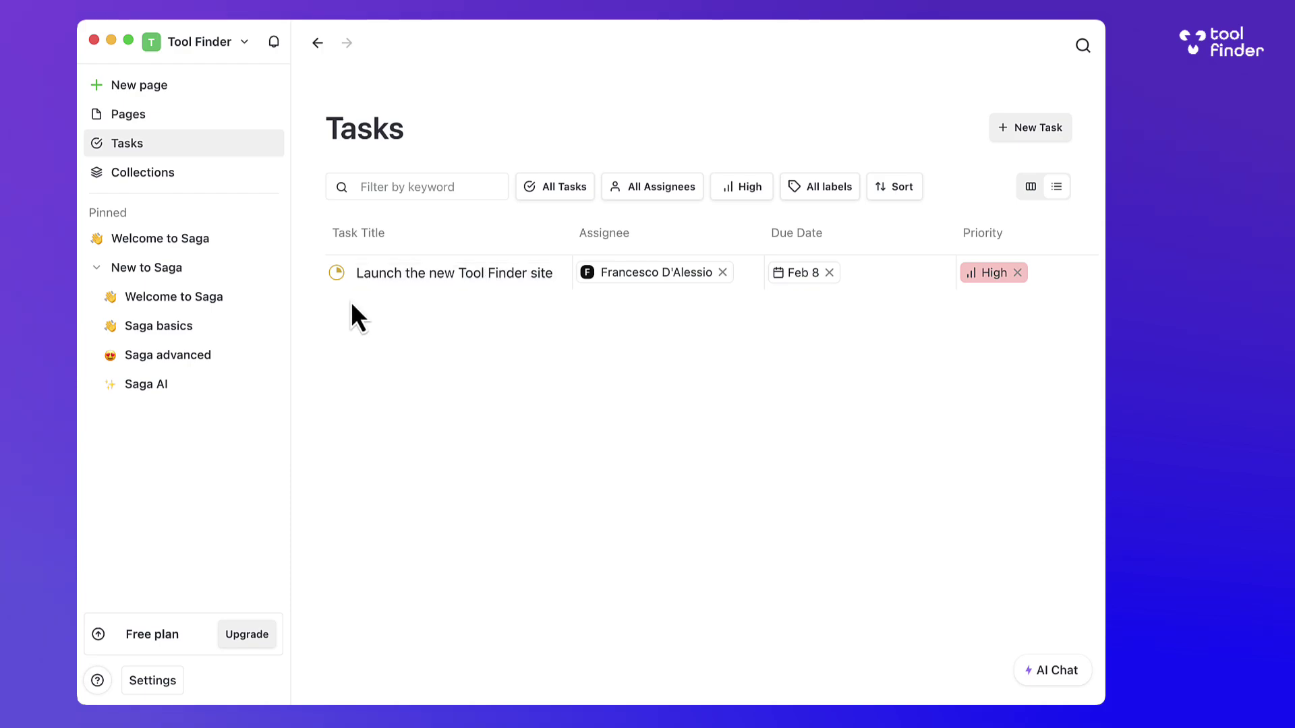
click(224, 177)
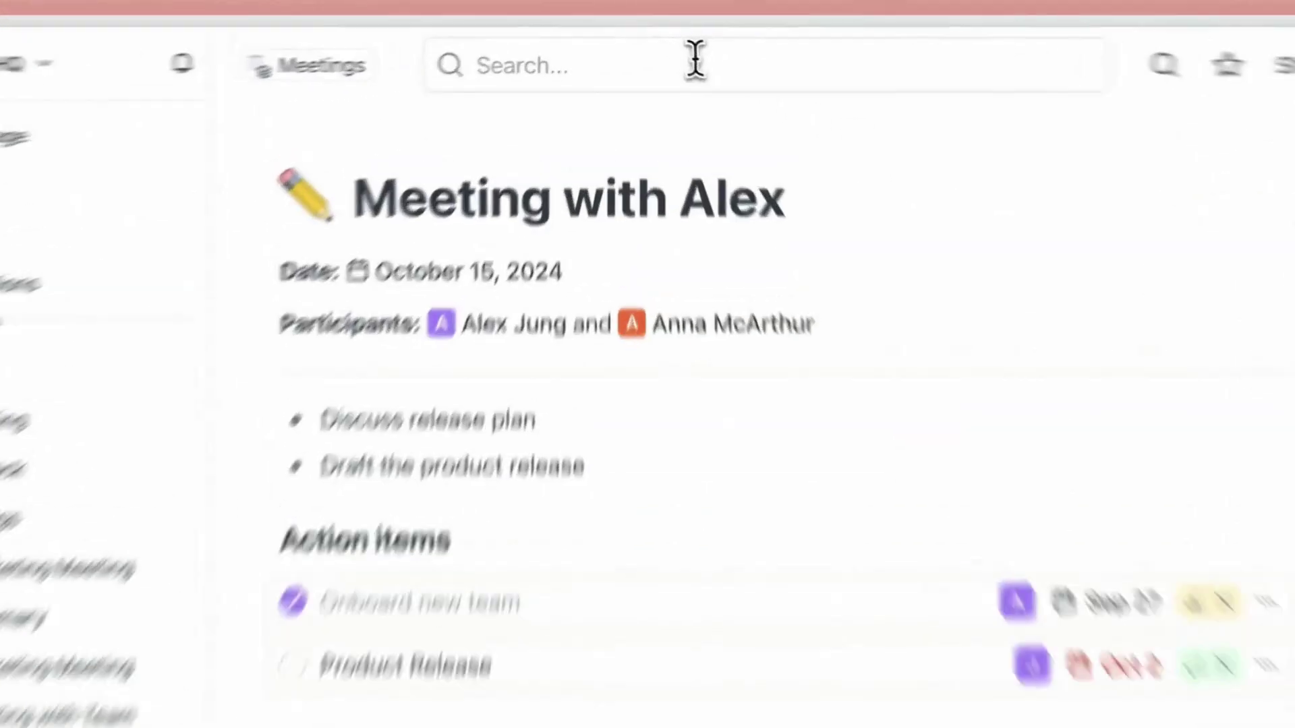
click(673, 49)
text(marketing plan)
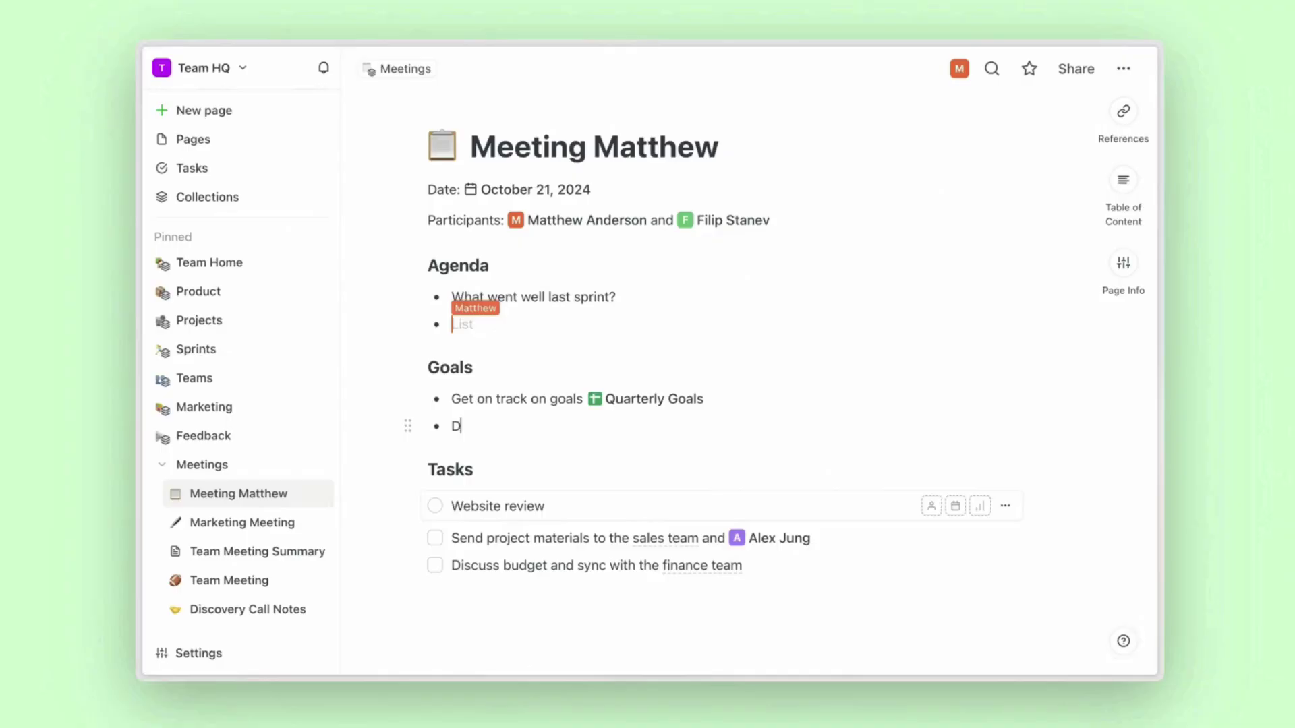
text(iscuss @website)
key(Return)
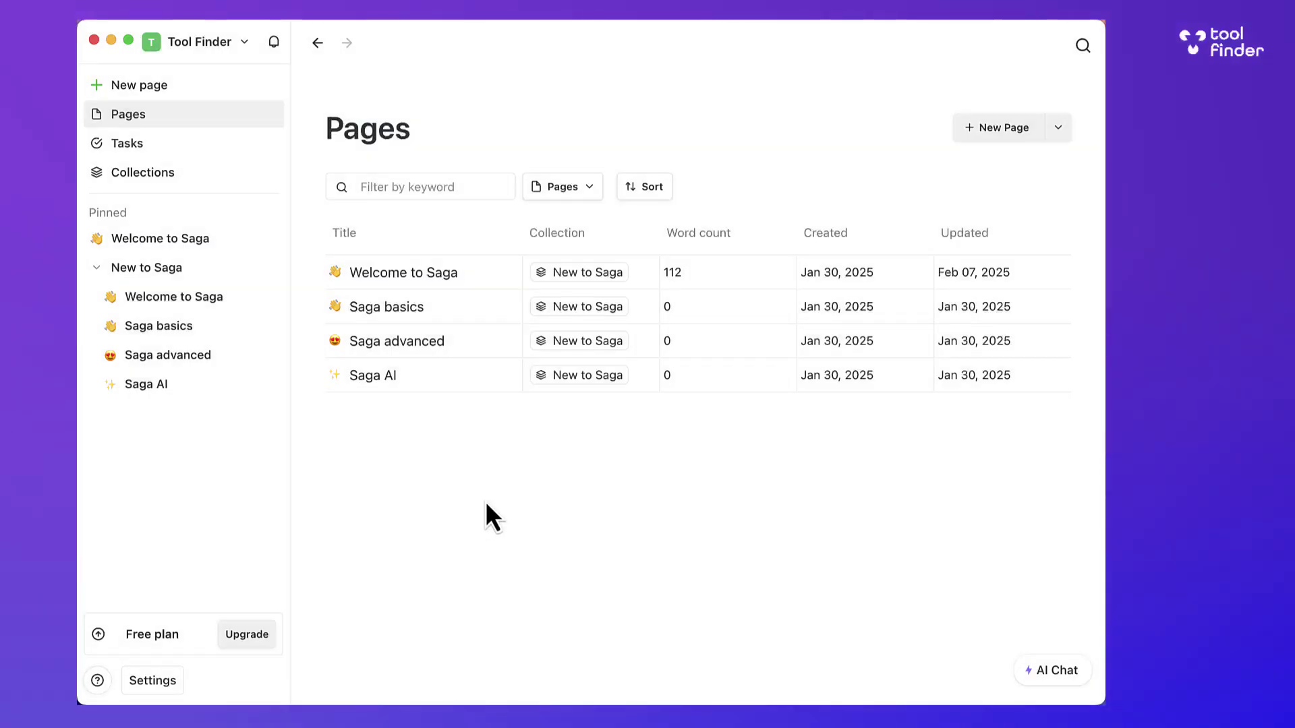
Open Welcome to Saga and turn the empty last line into a numbered list item
click(459, 272)
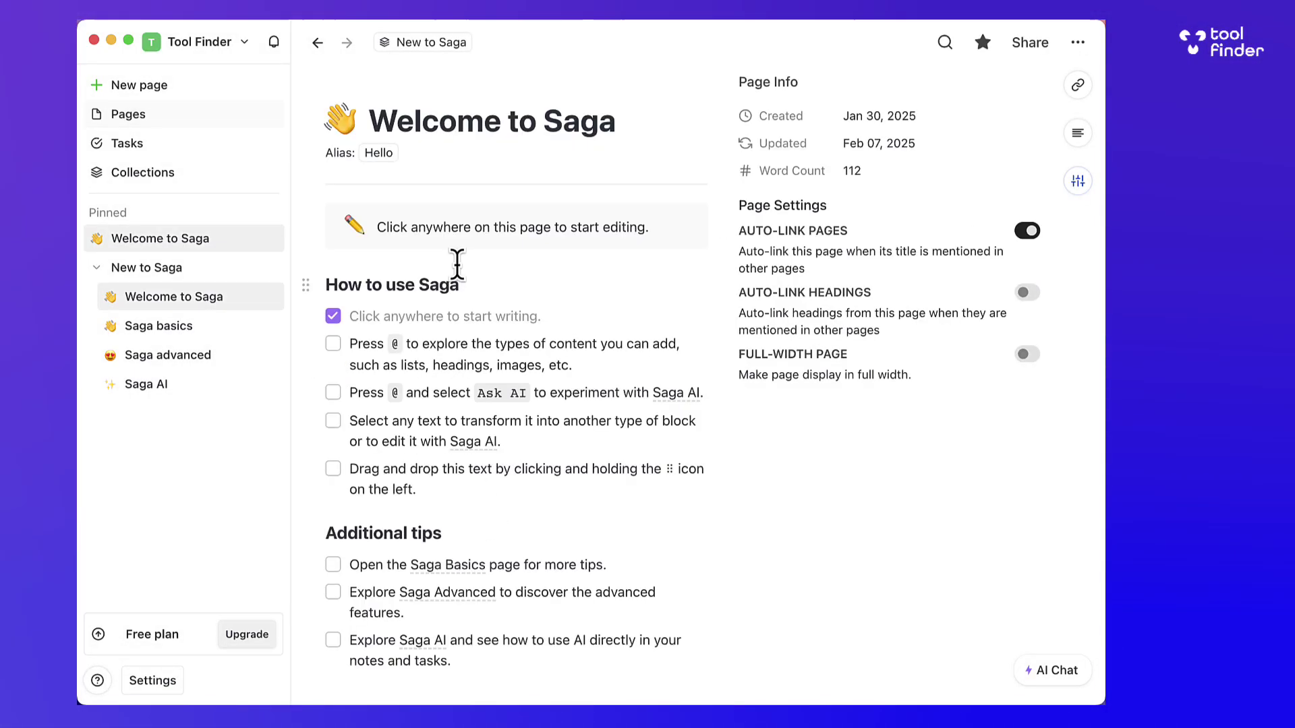
scroll(547, 391, down, 3)
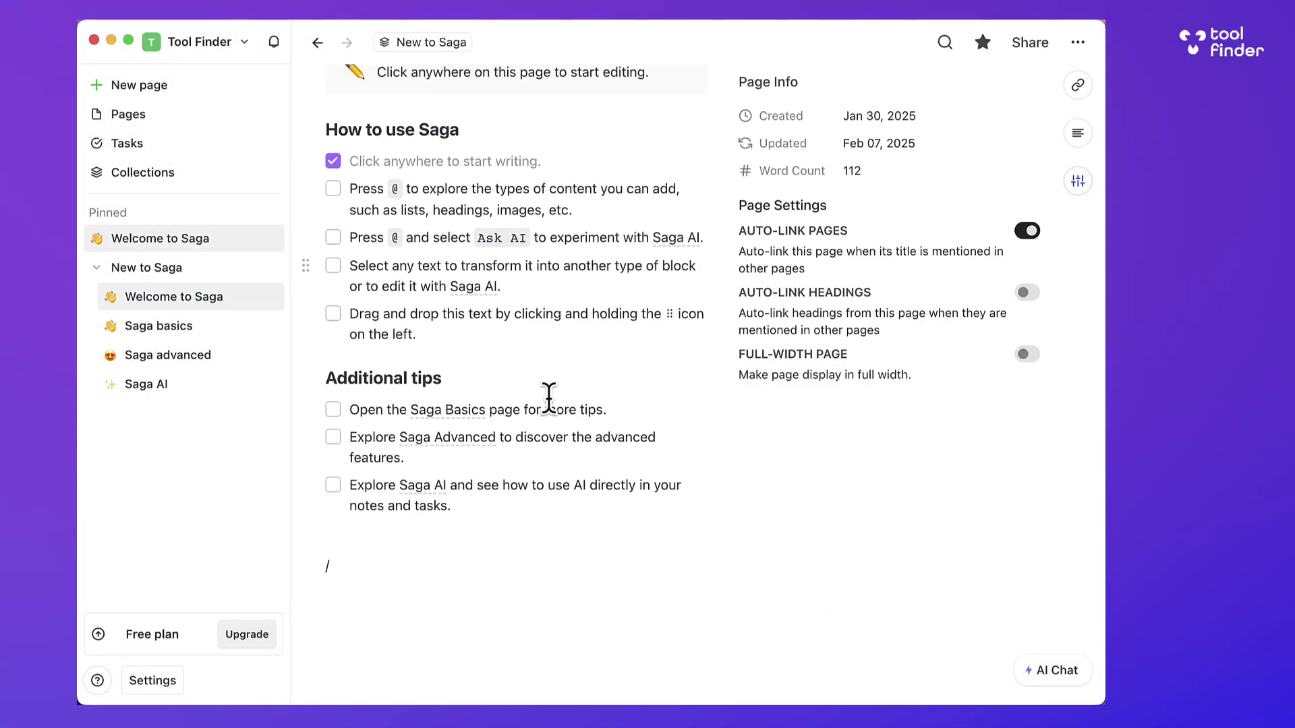
scroll(488, 425, down, 2)
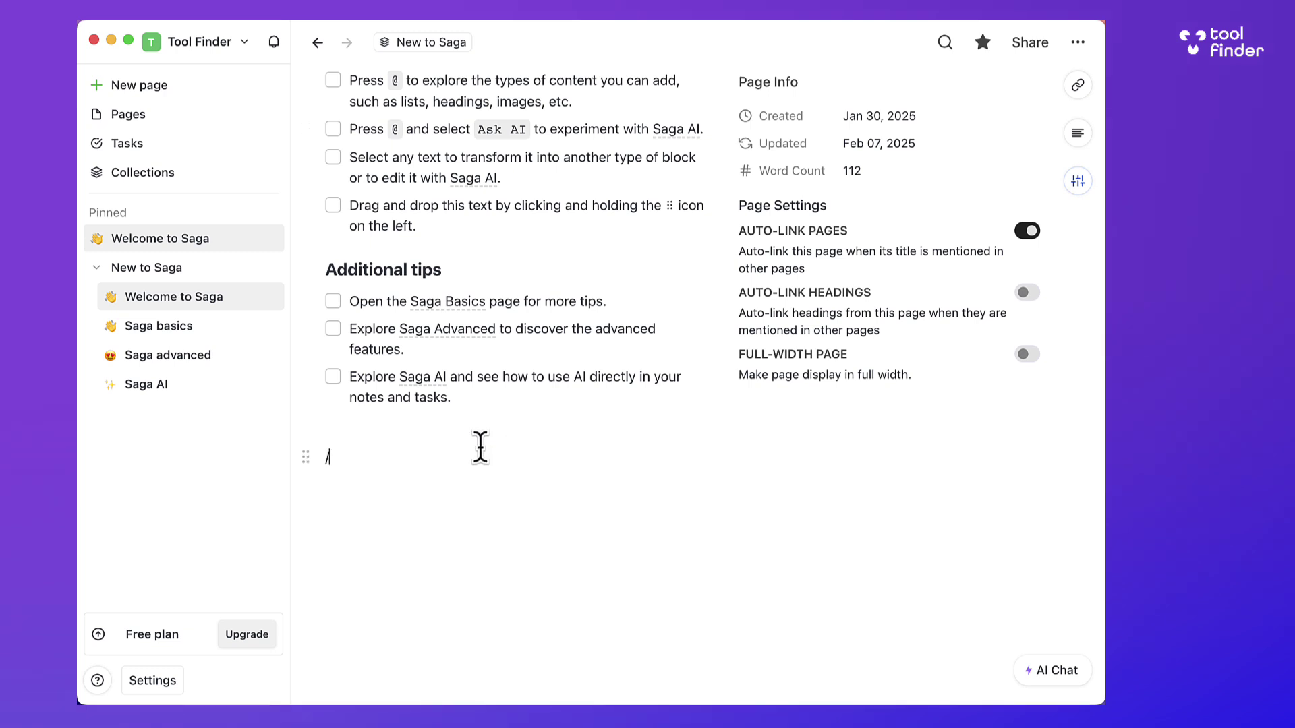
text(/)
scroll(425, 517, down, 5)
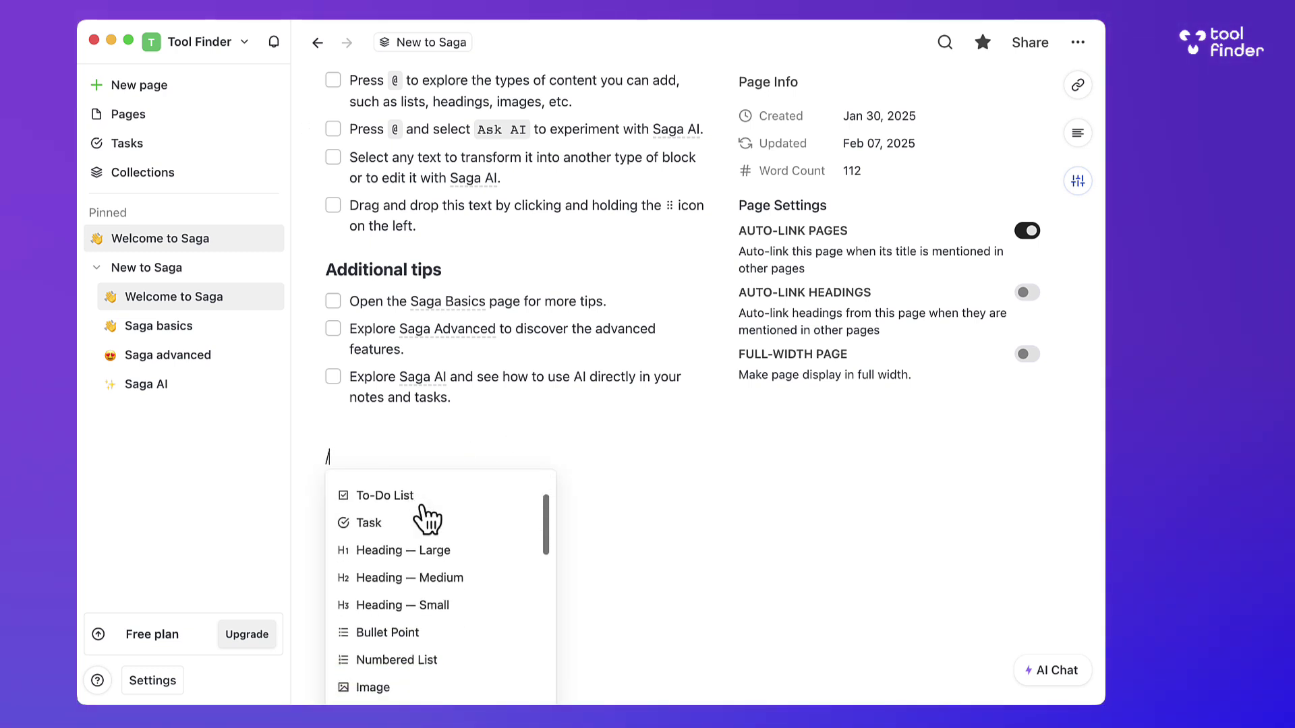
click(439, 579)
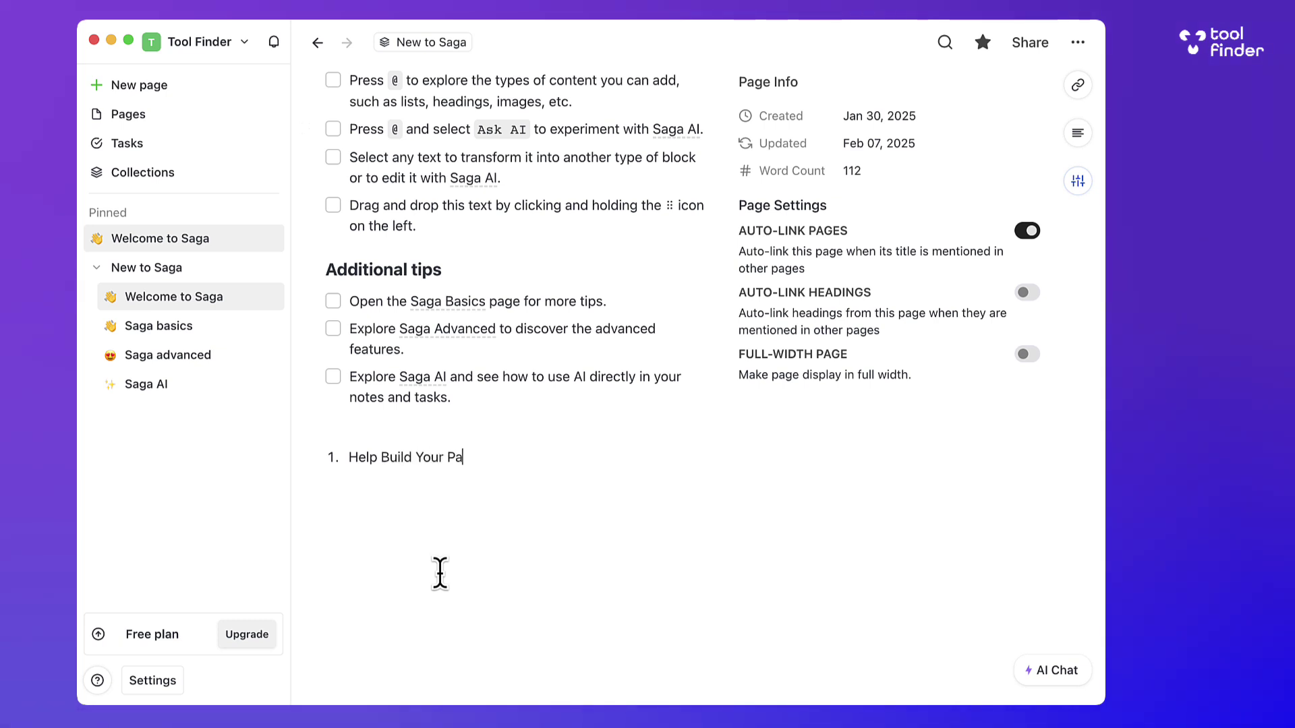
Show the Table of Content and References side panels, then start a workspace search
click(1077, 135)
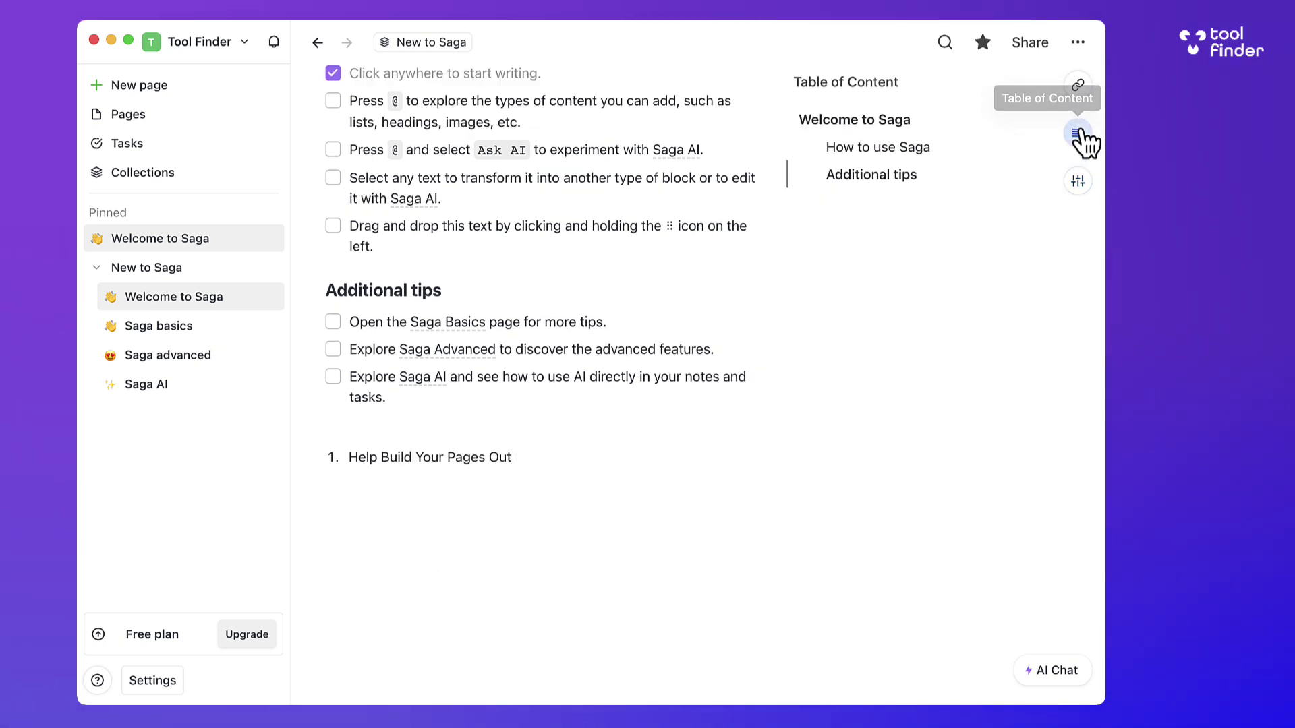
click(1080, 86)
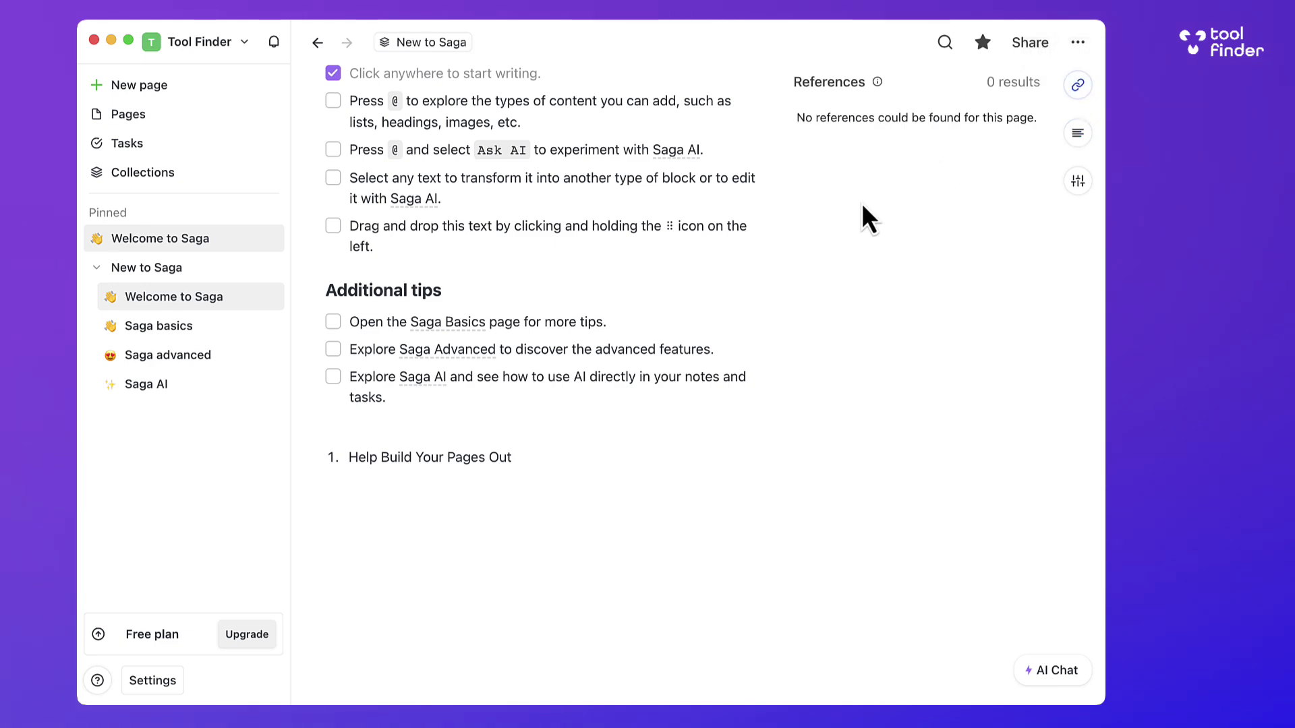
scroll(667, 261, up, 4)
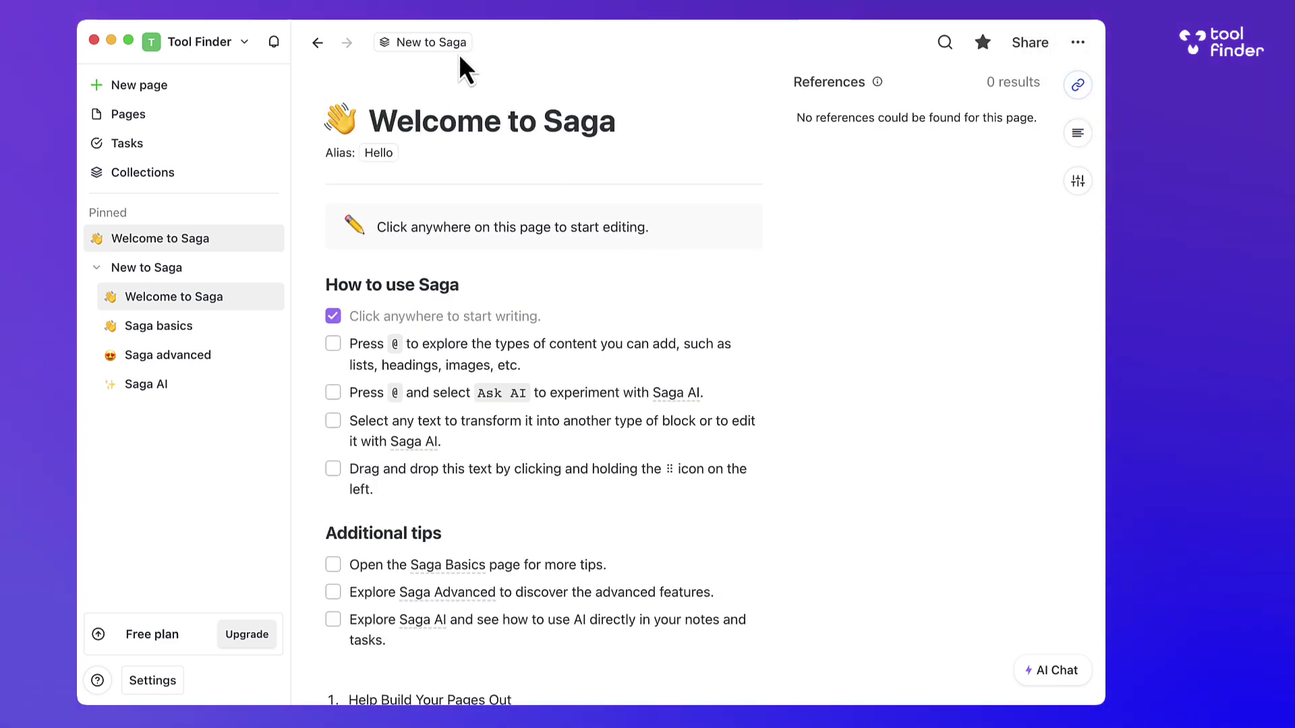
click(485, 44)
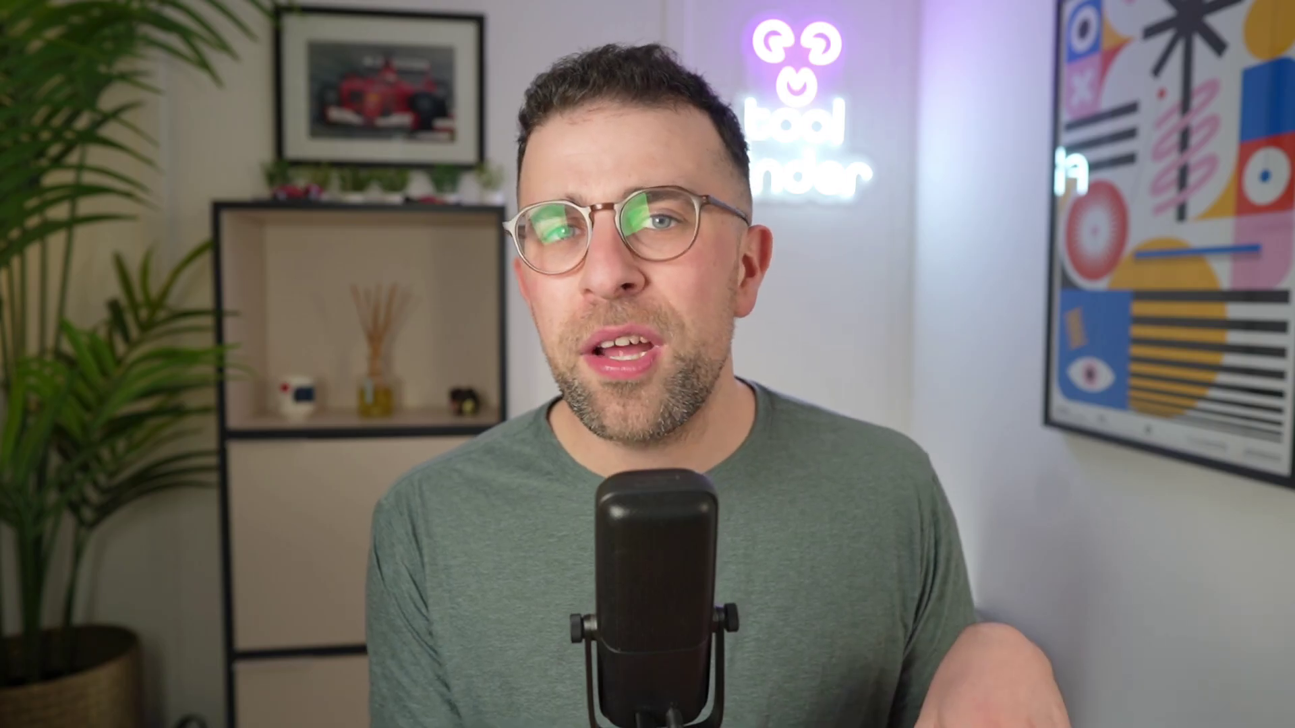